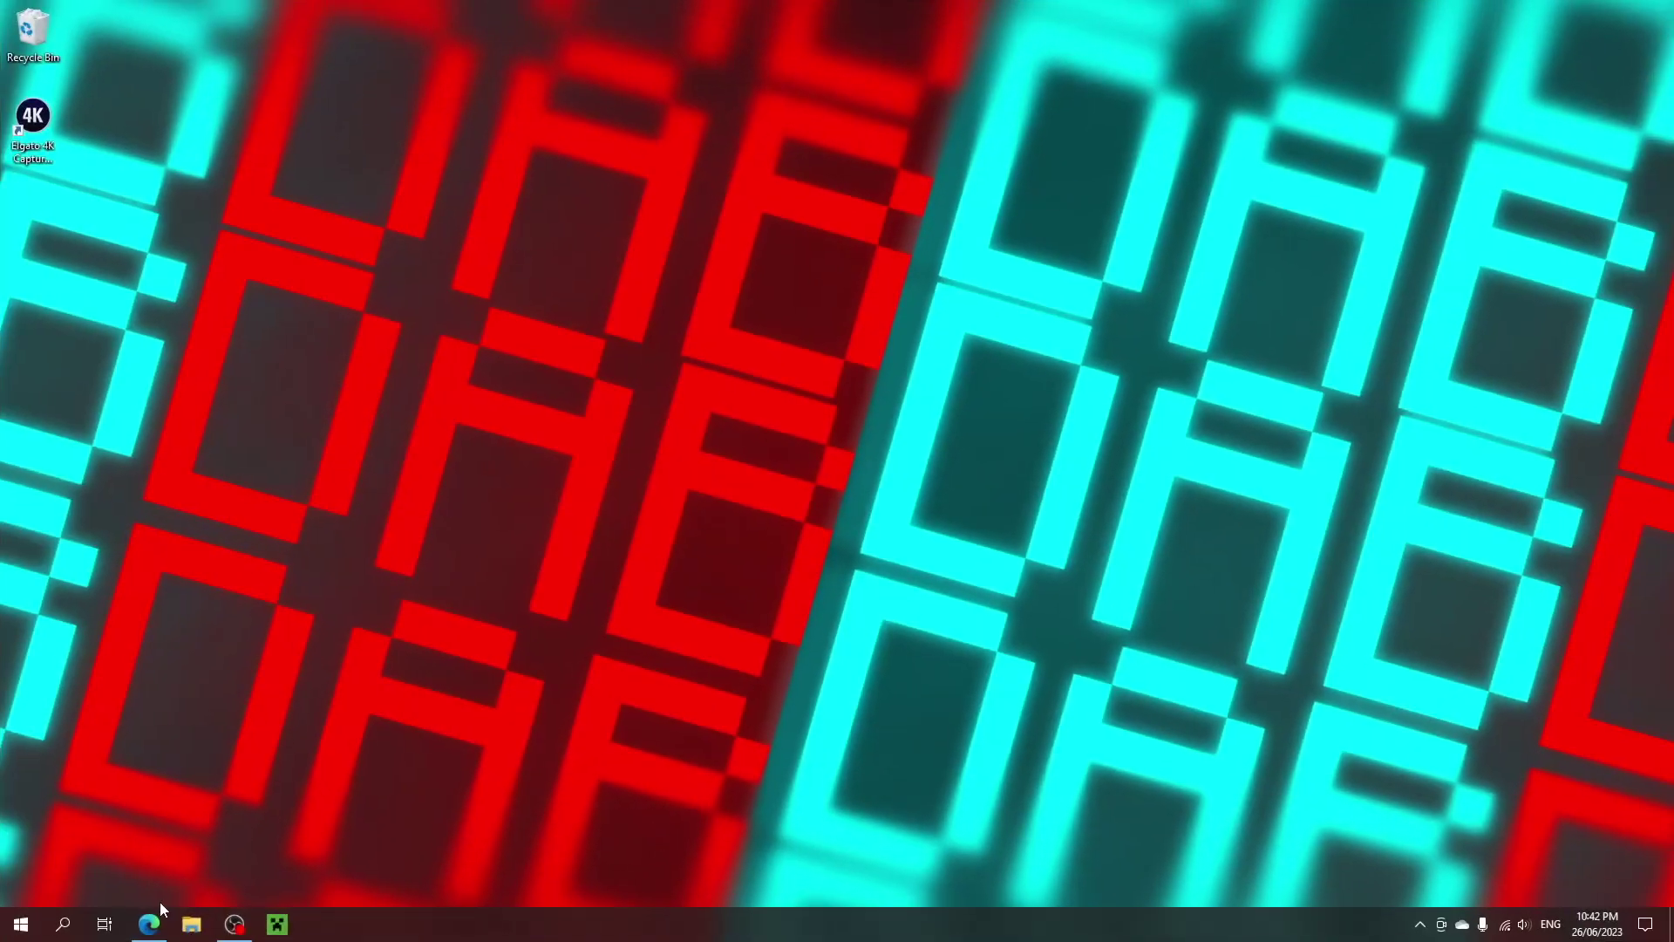
Open the Edge browser and search Google for "fabric minecraft".
{"action": "left_click", "coordinate": [157, 920]}
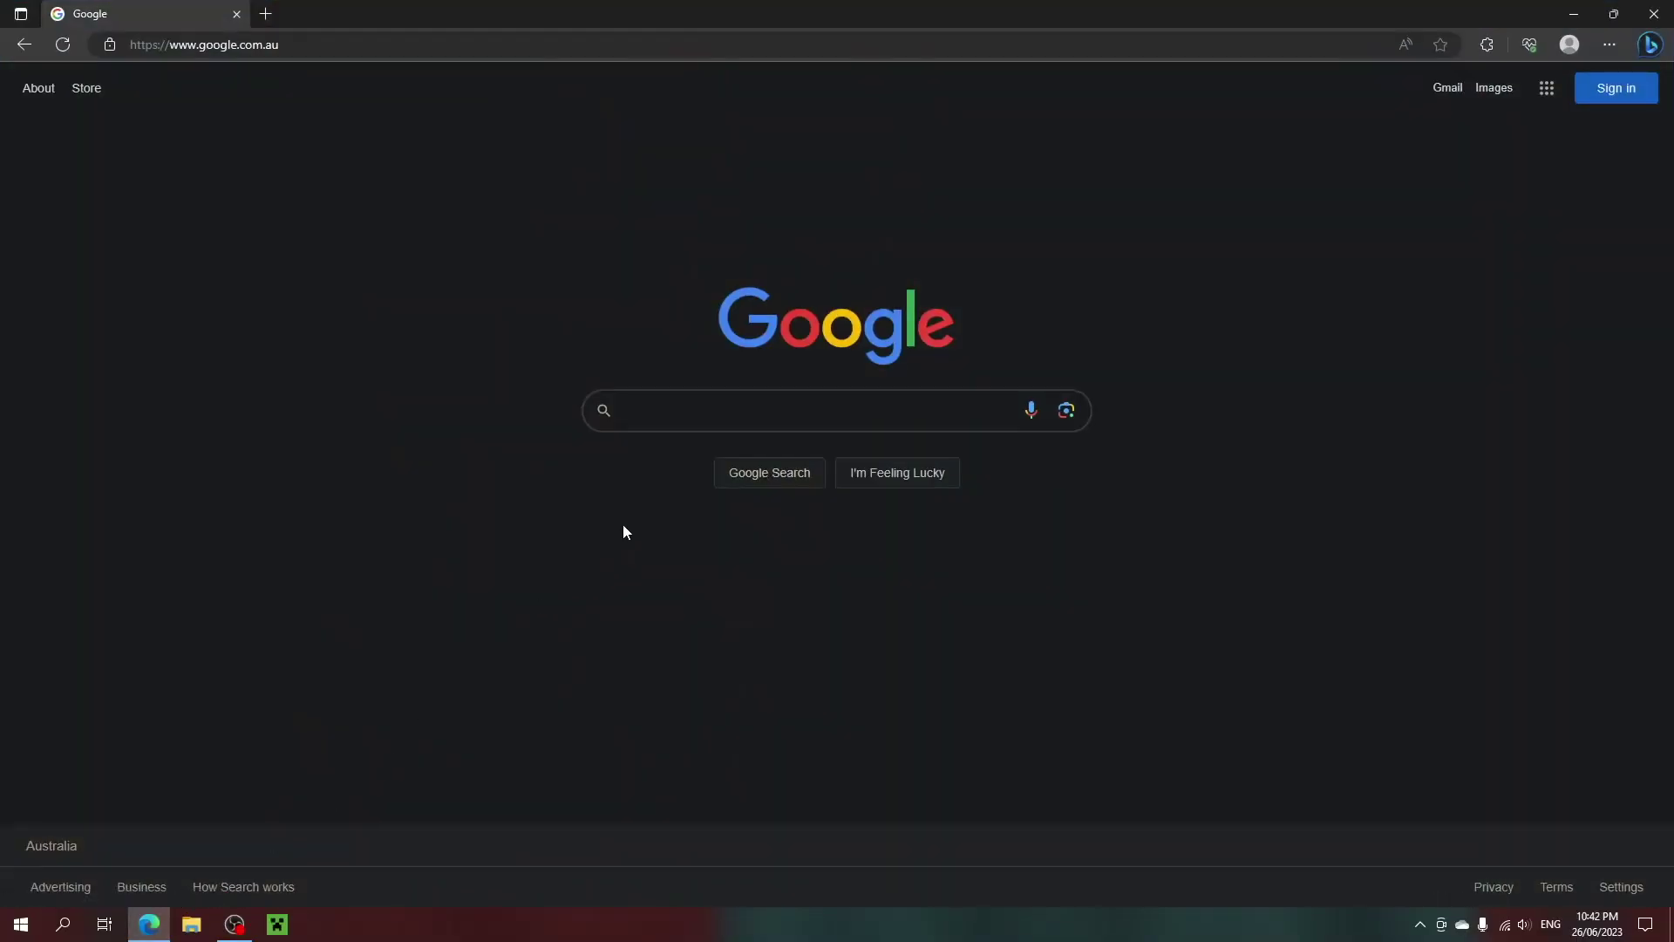
{"action": "left_click", "coordinate": [701, 416]}
{"action": "type", "text": "fabric min"}
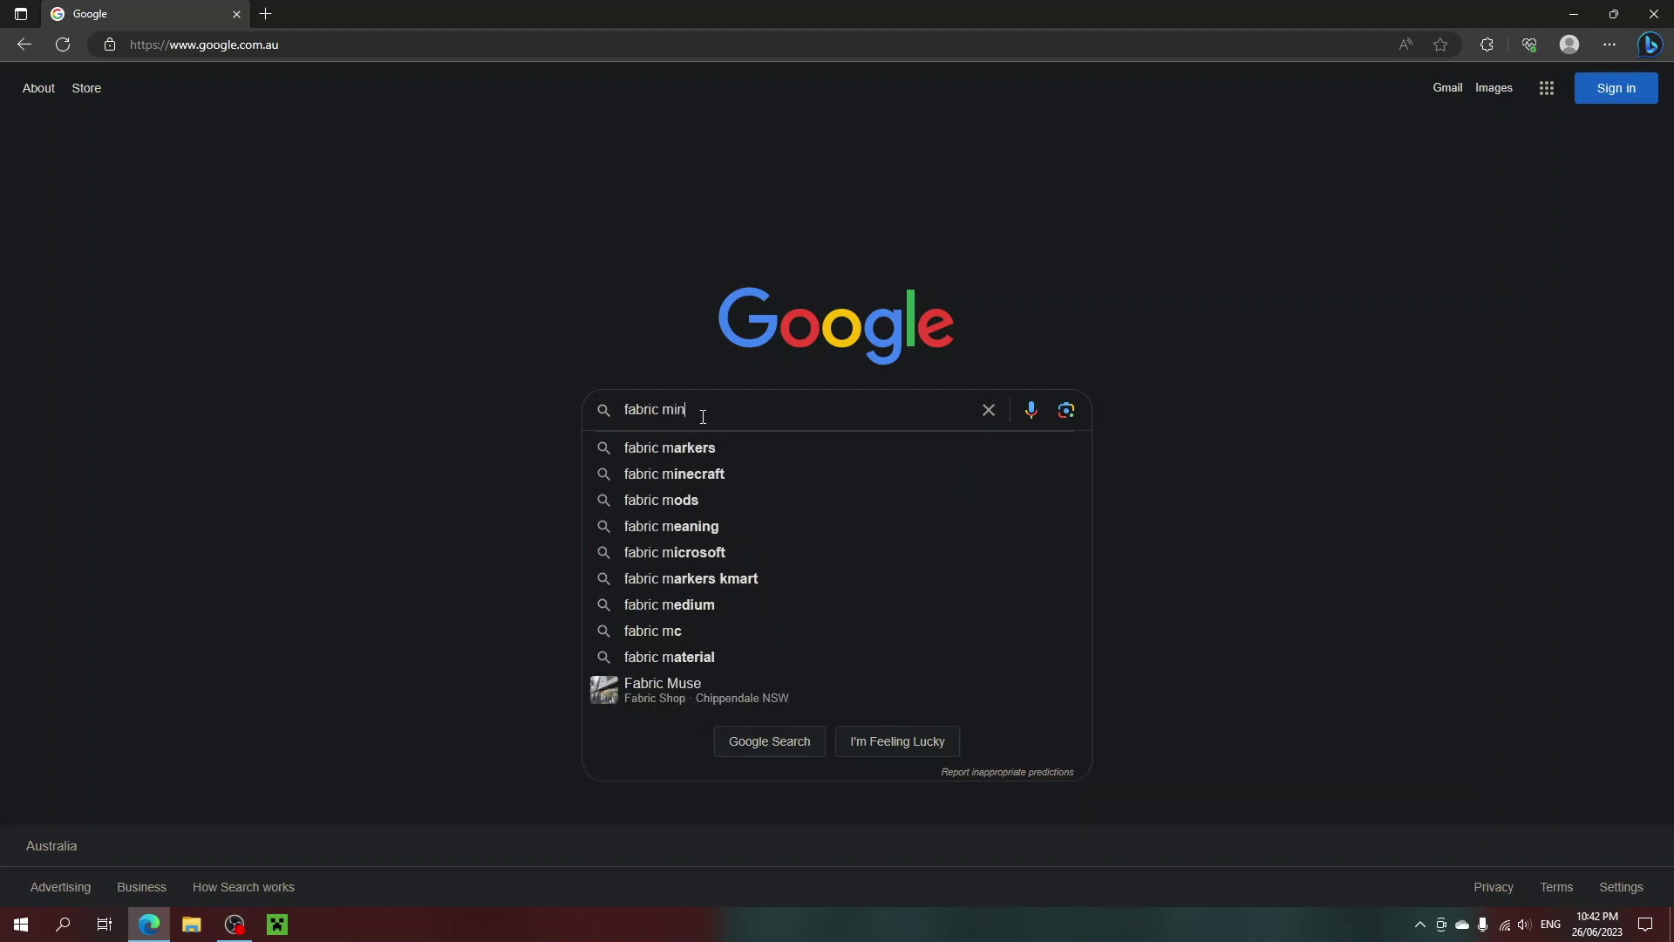
{"action": "type", "text": "ecraft"}
{"action": "key", "text": "Return"}
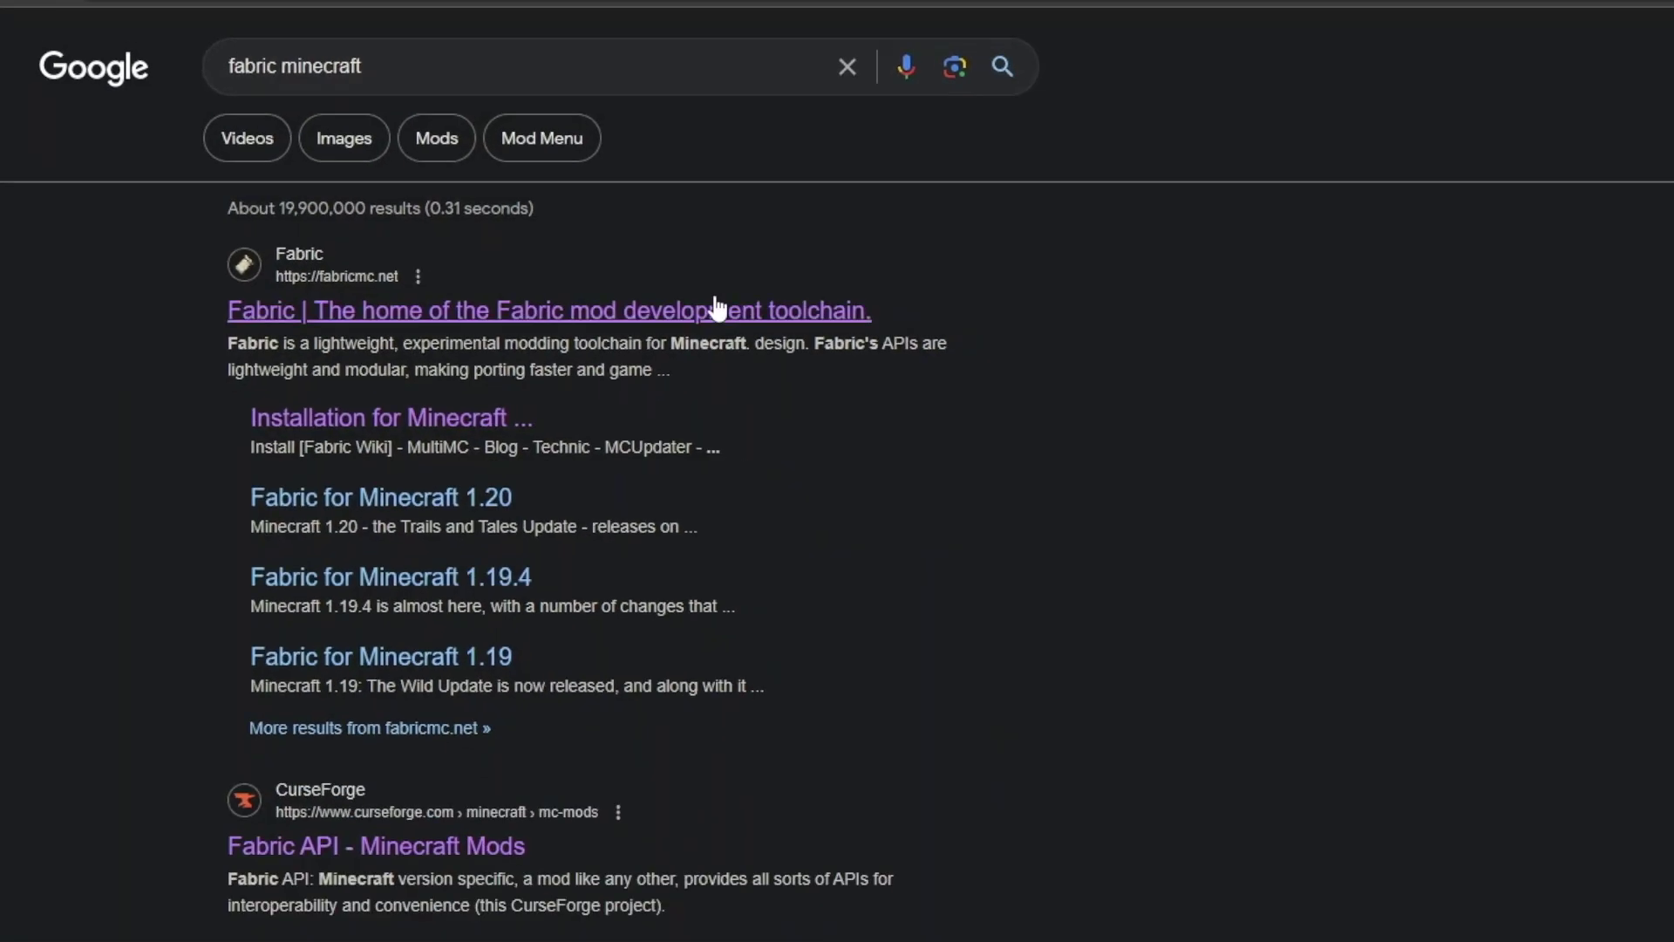
Open the Fabric website's download page and download the Fabric installer for Windows.
{"action": "left_click", "coordinate": [710, 306]}
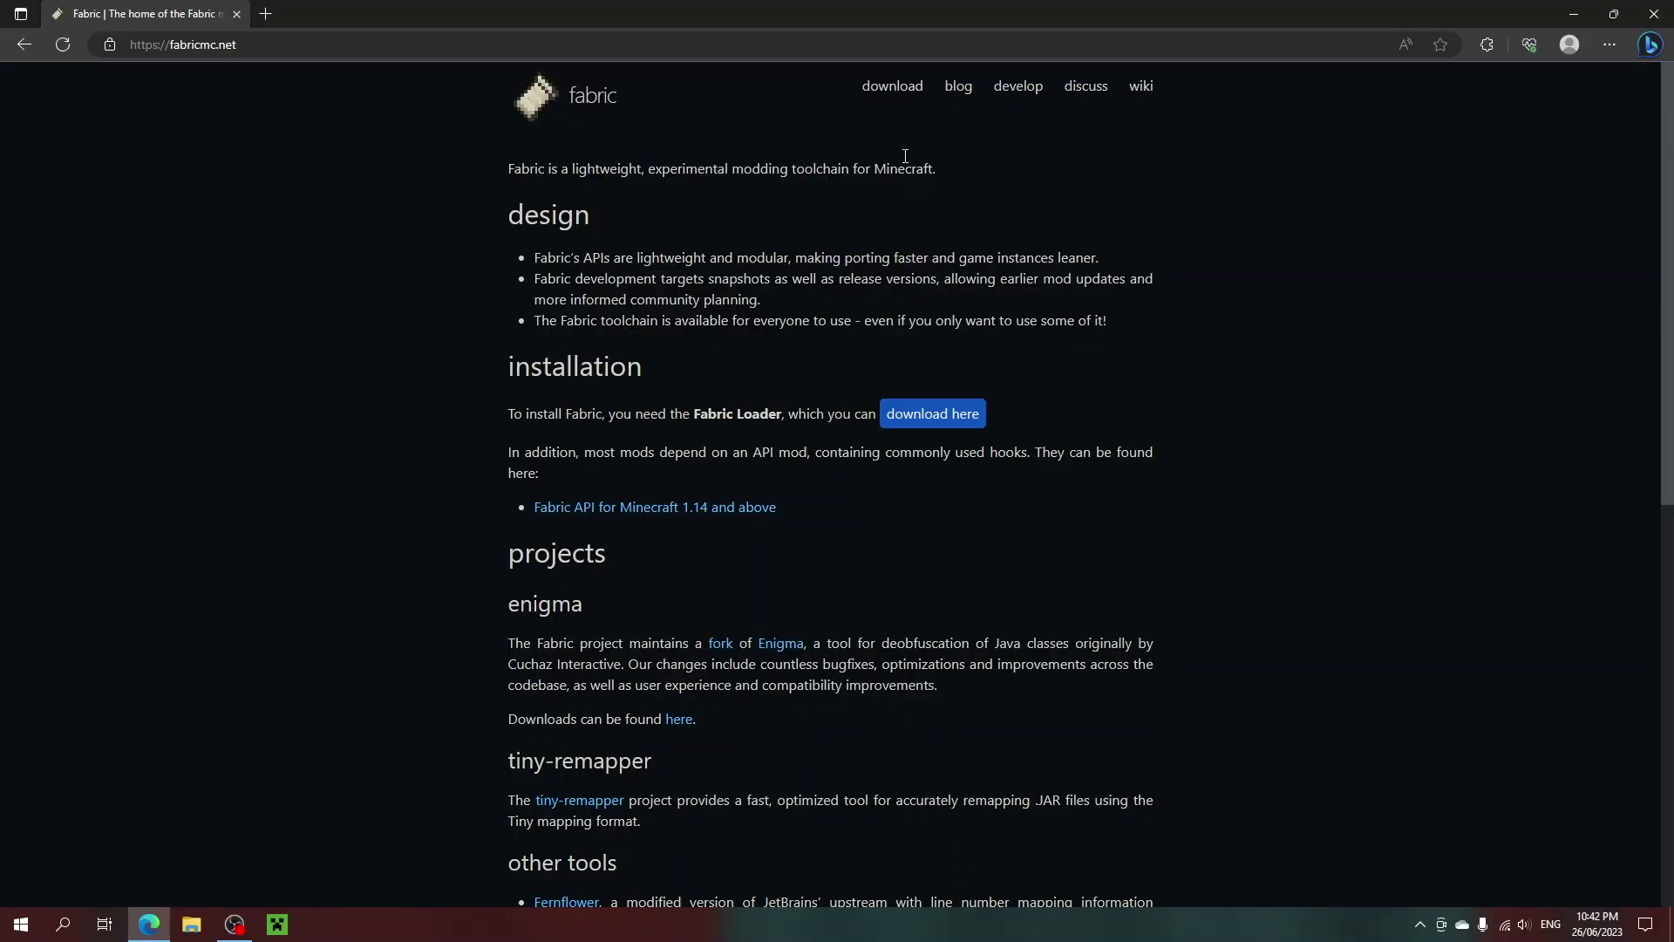
{"action": "left_click", "coordinate": [892, 86]}
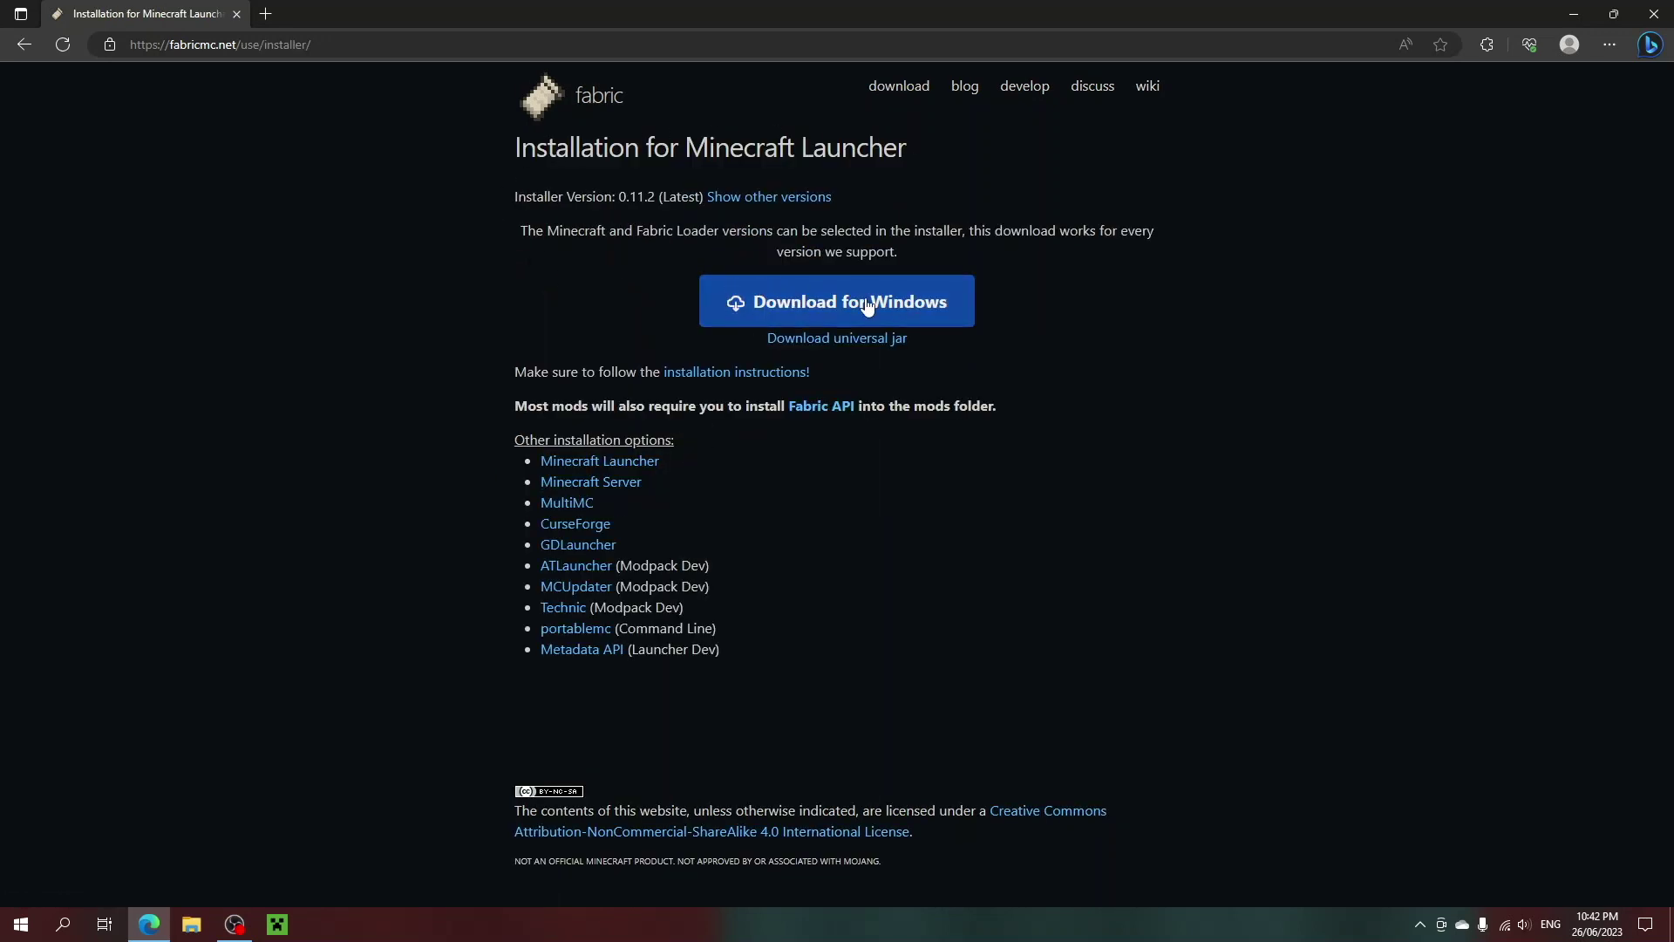
{"action": "left_click", "coordinate": [868, 306]}
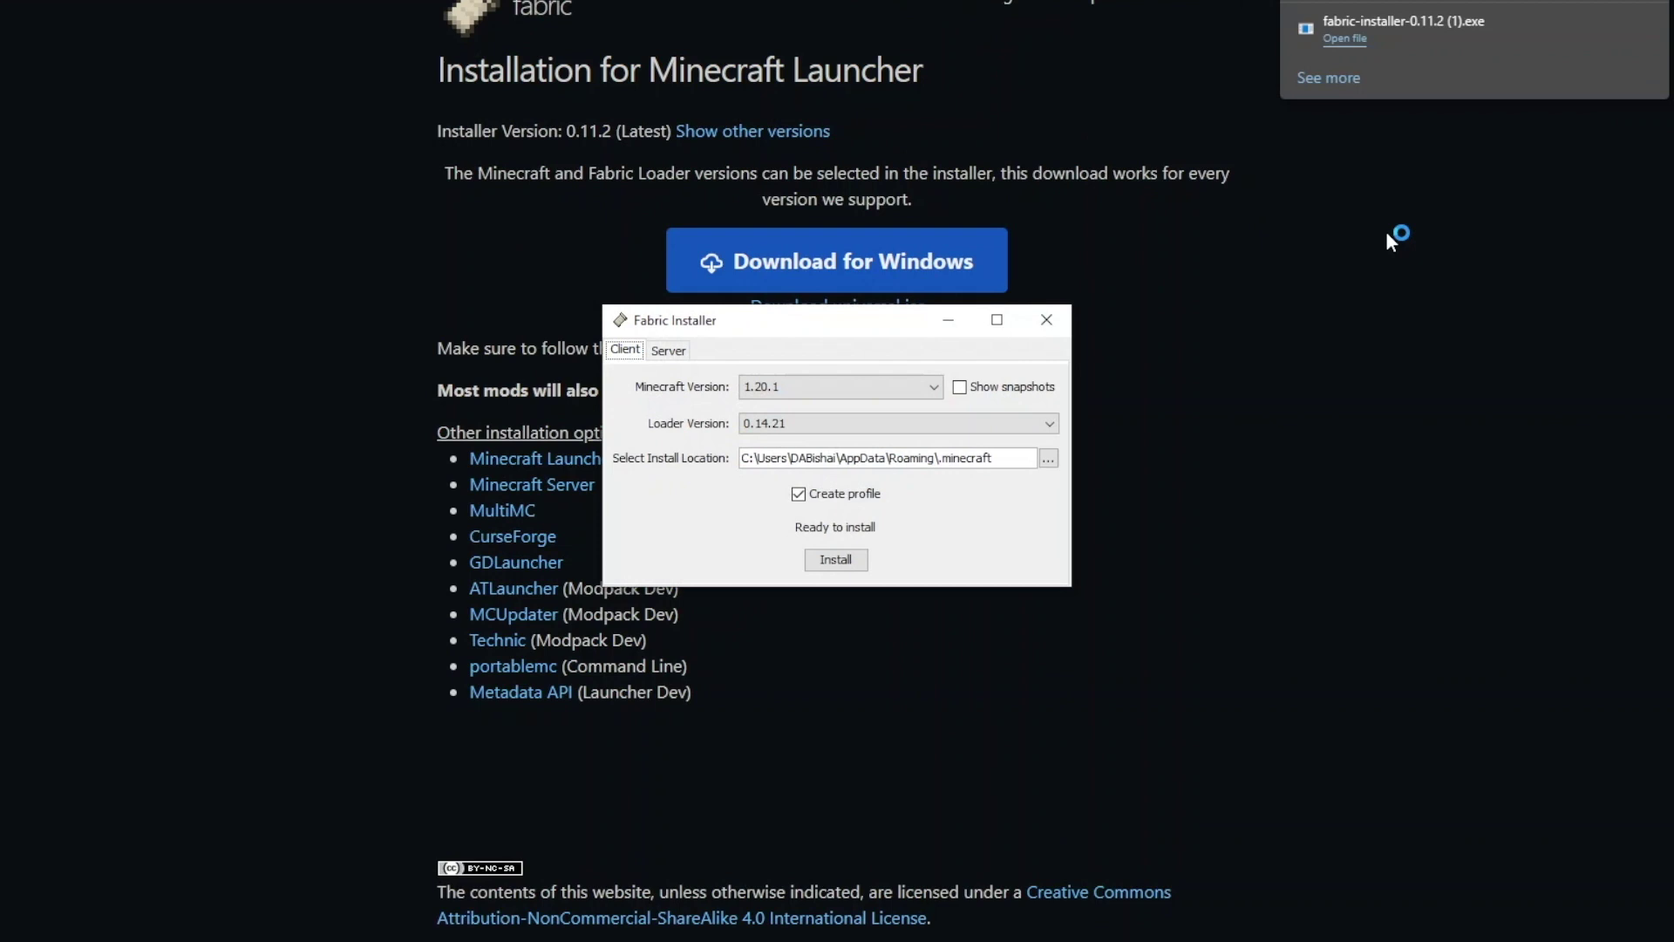
Install the Fabric client for Minecraft version 1.20 with loader version 0.14.21.
{"action": "left_click", "coordinate": [957, 341]}
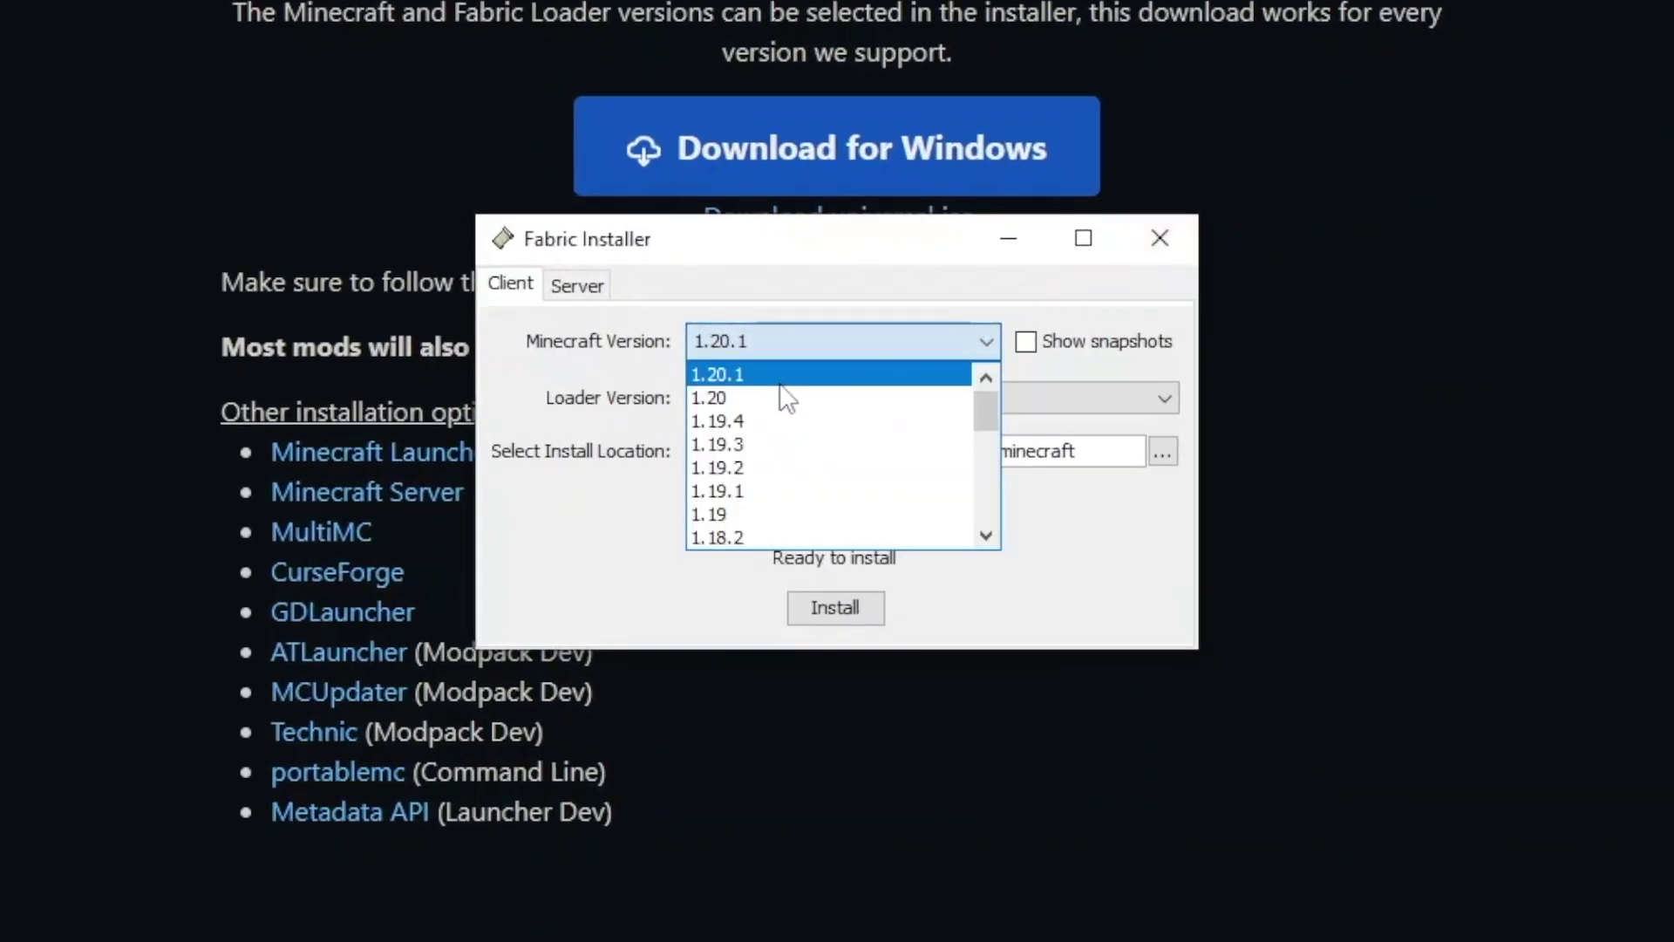
{"action": "left_click", "coordinate": [829, 397]}
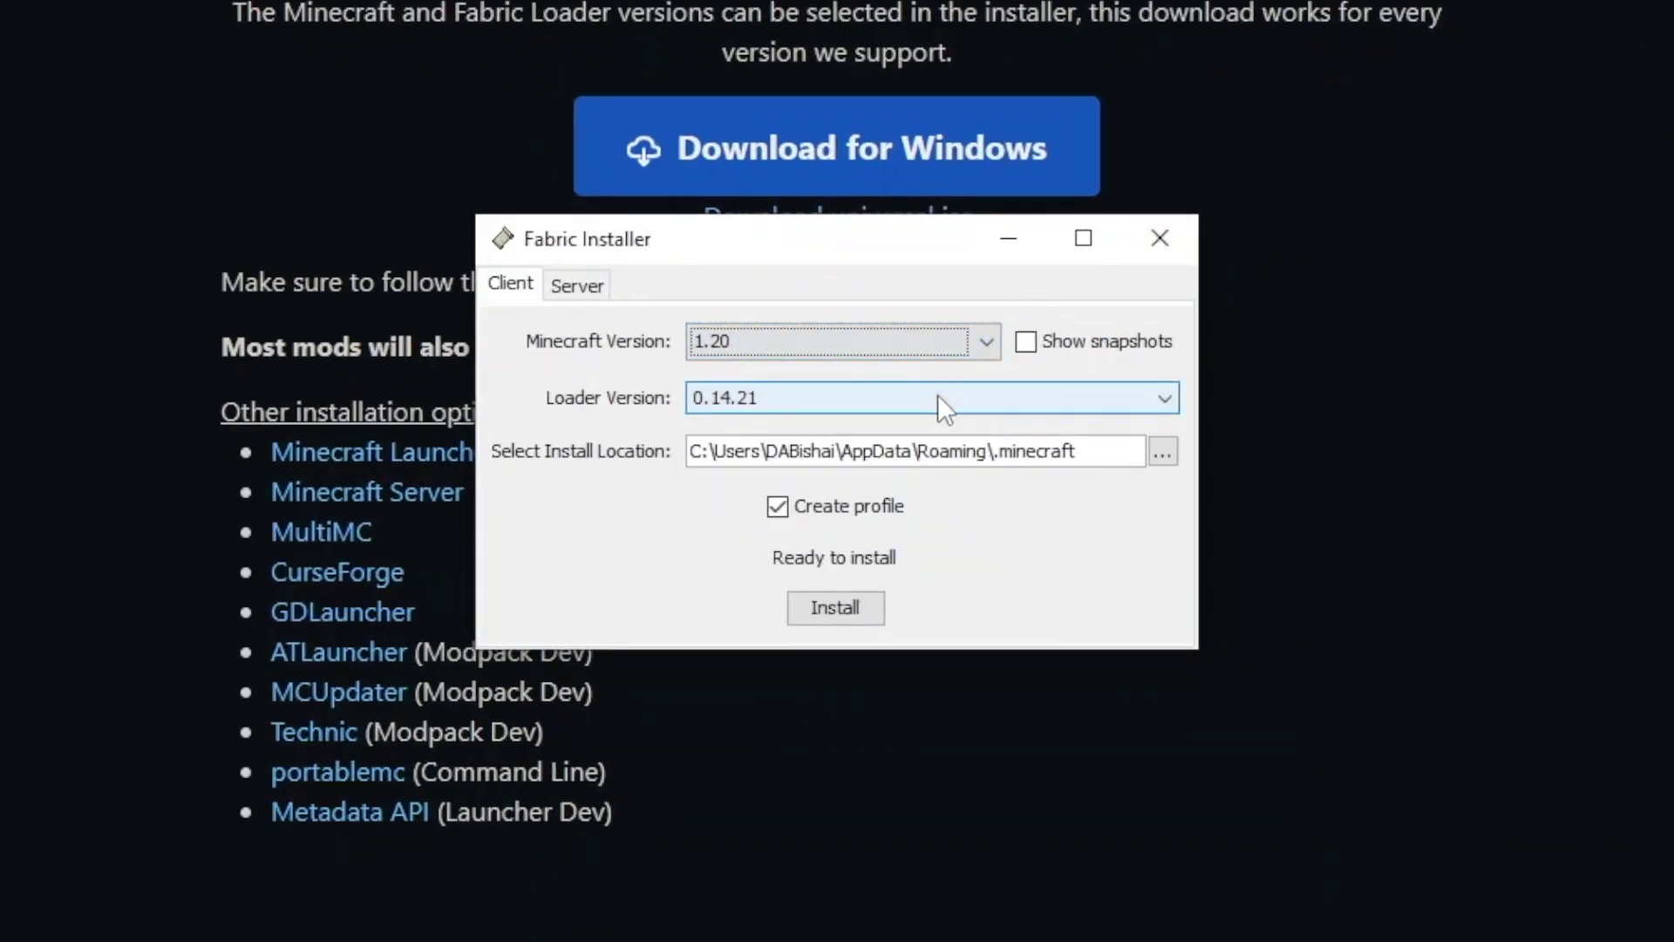
{"action": "left_click", "coordinate": [938, 397]}
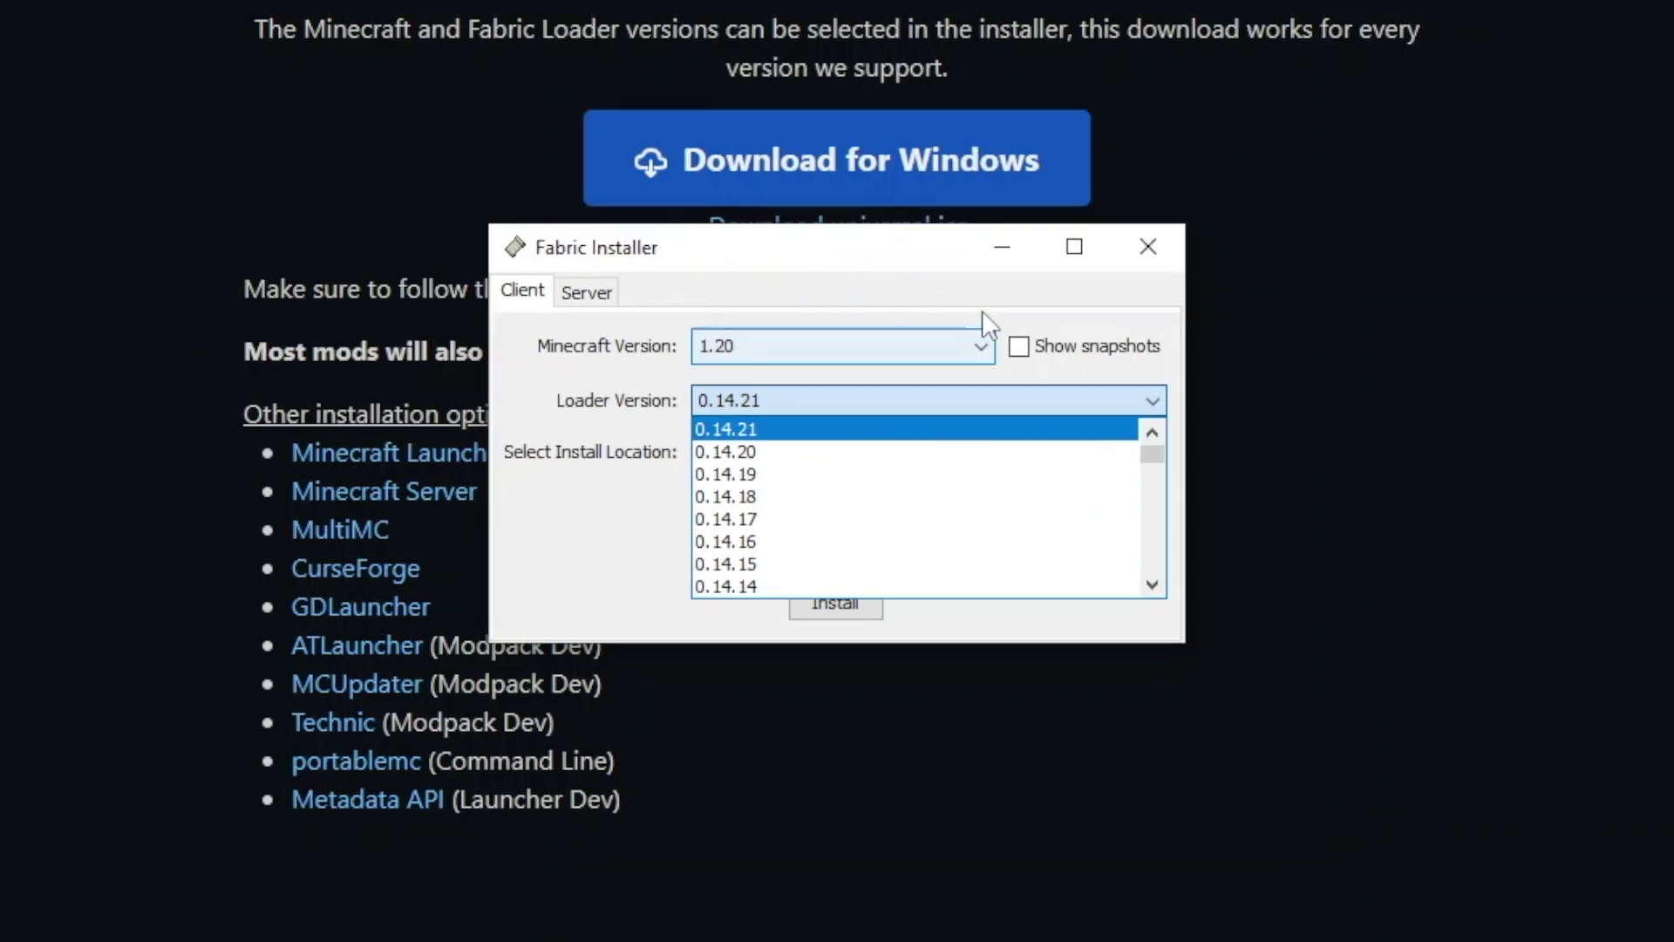
{"action": "left_click", "coordinate": [938, 427]}
{"action": "left_click", "coordinate": [1005, 349]}
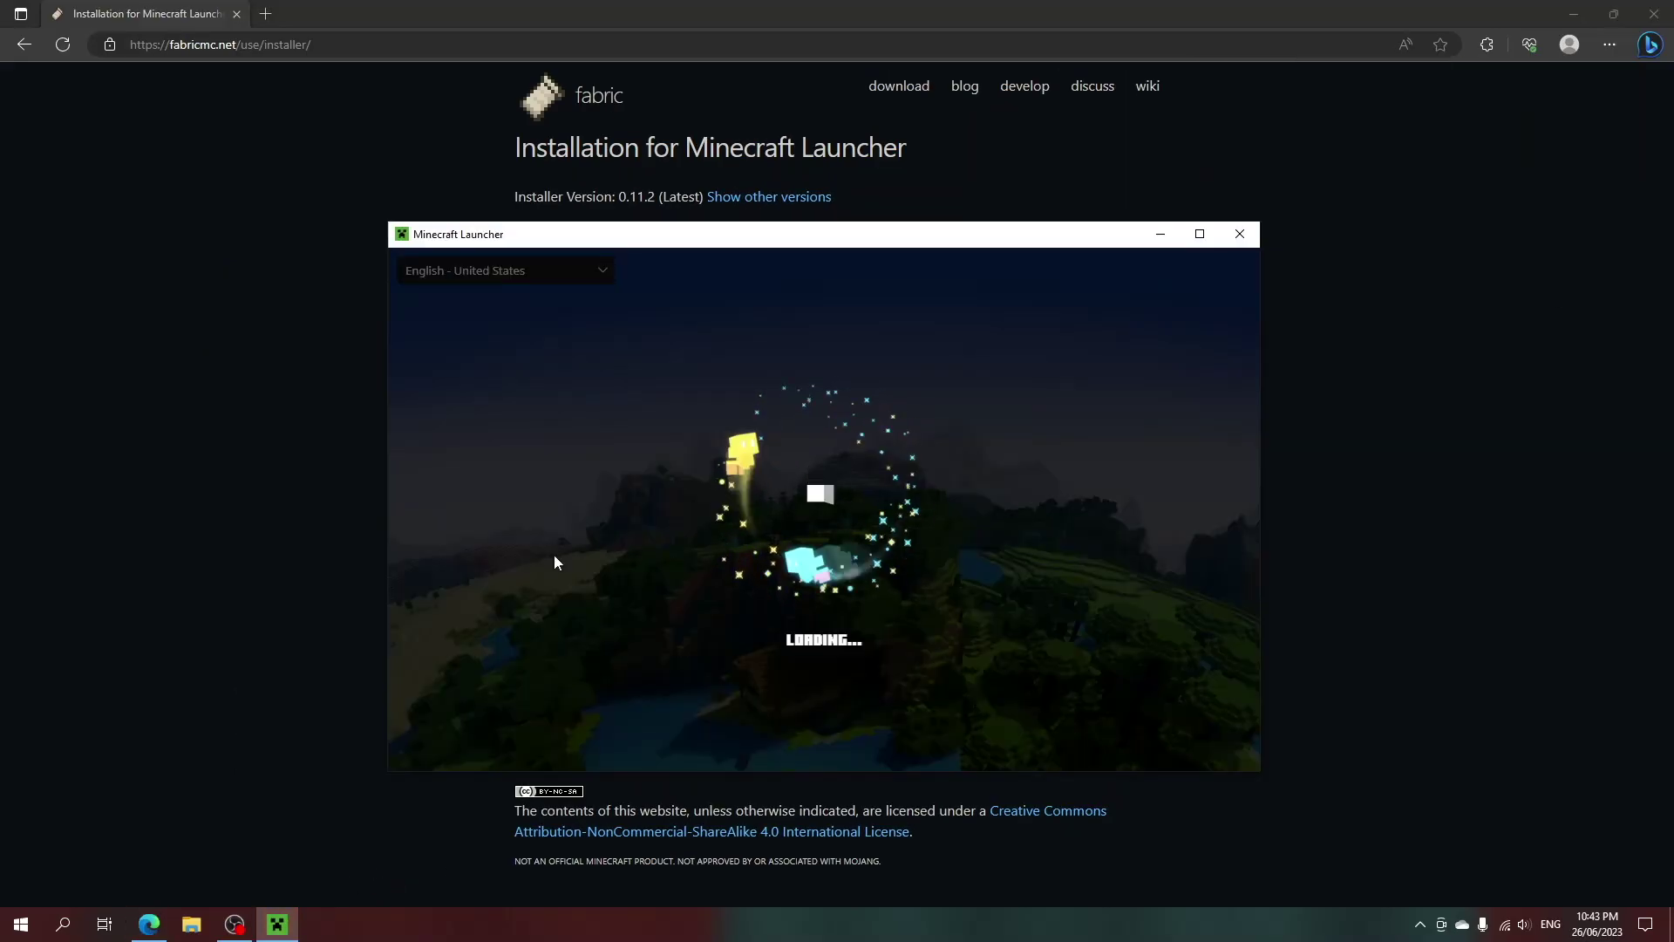
In Minecraft Launcher, select the fabric-loader-1.20 installation and start the game, accepting the modified-installation notice.
{"action": "left_click", "coordinate": [682, 670]}
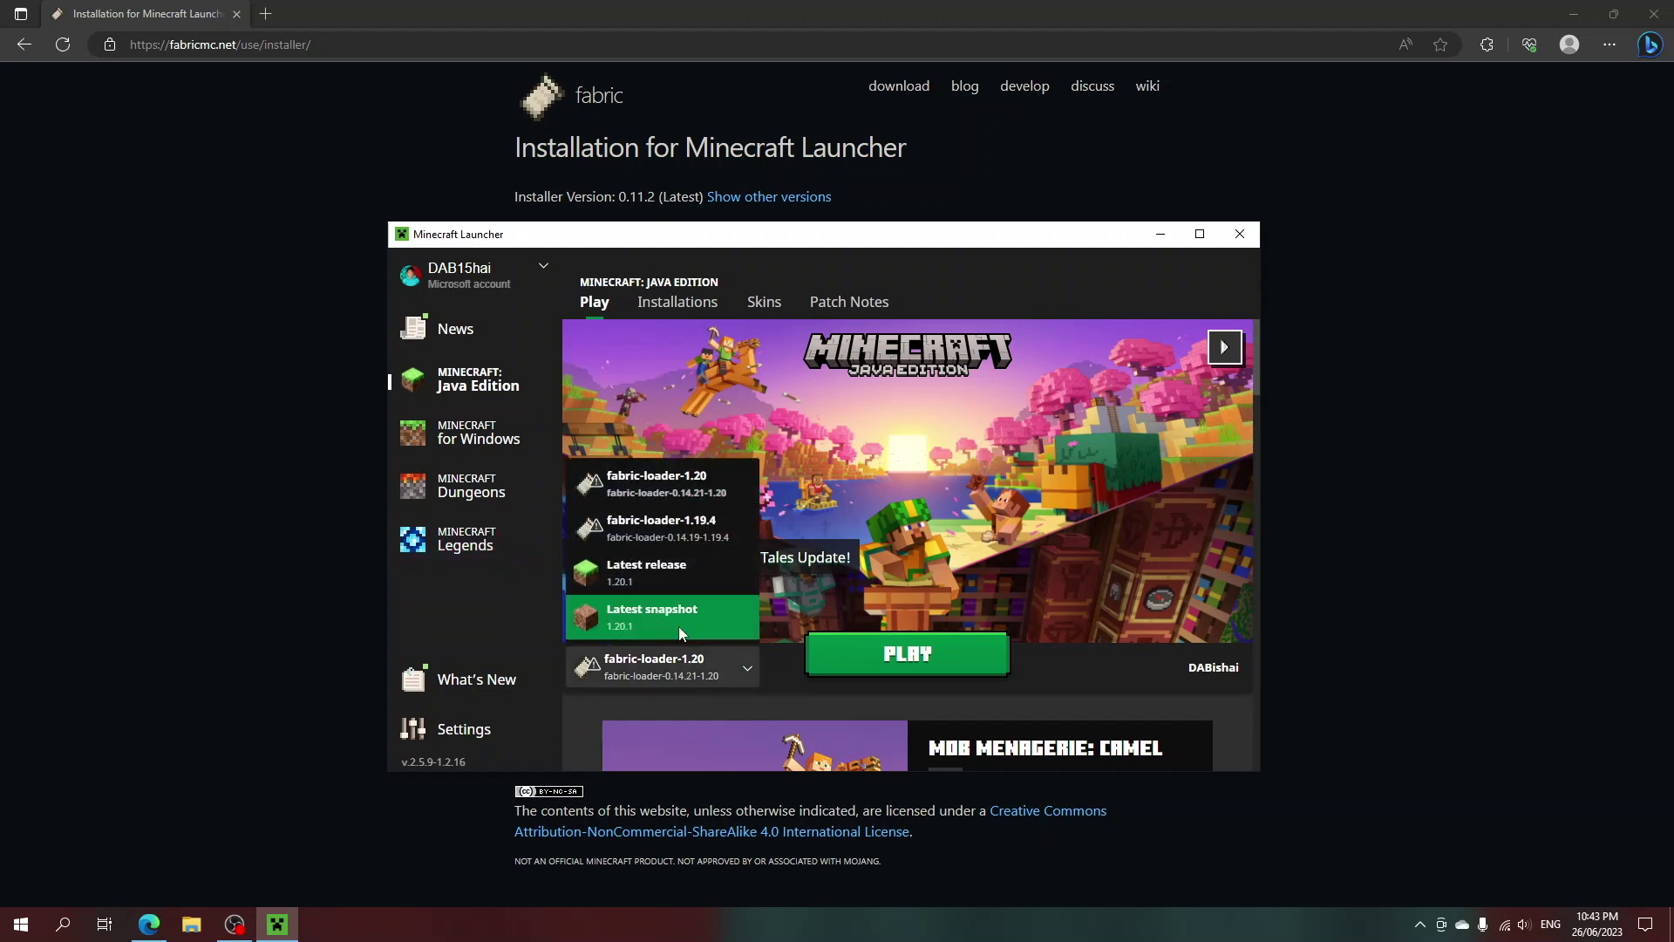
{"action": "left_click", "coordinate": [830, 488]}
{"action": "left_click", "coordinate": [876, 660]}
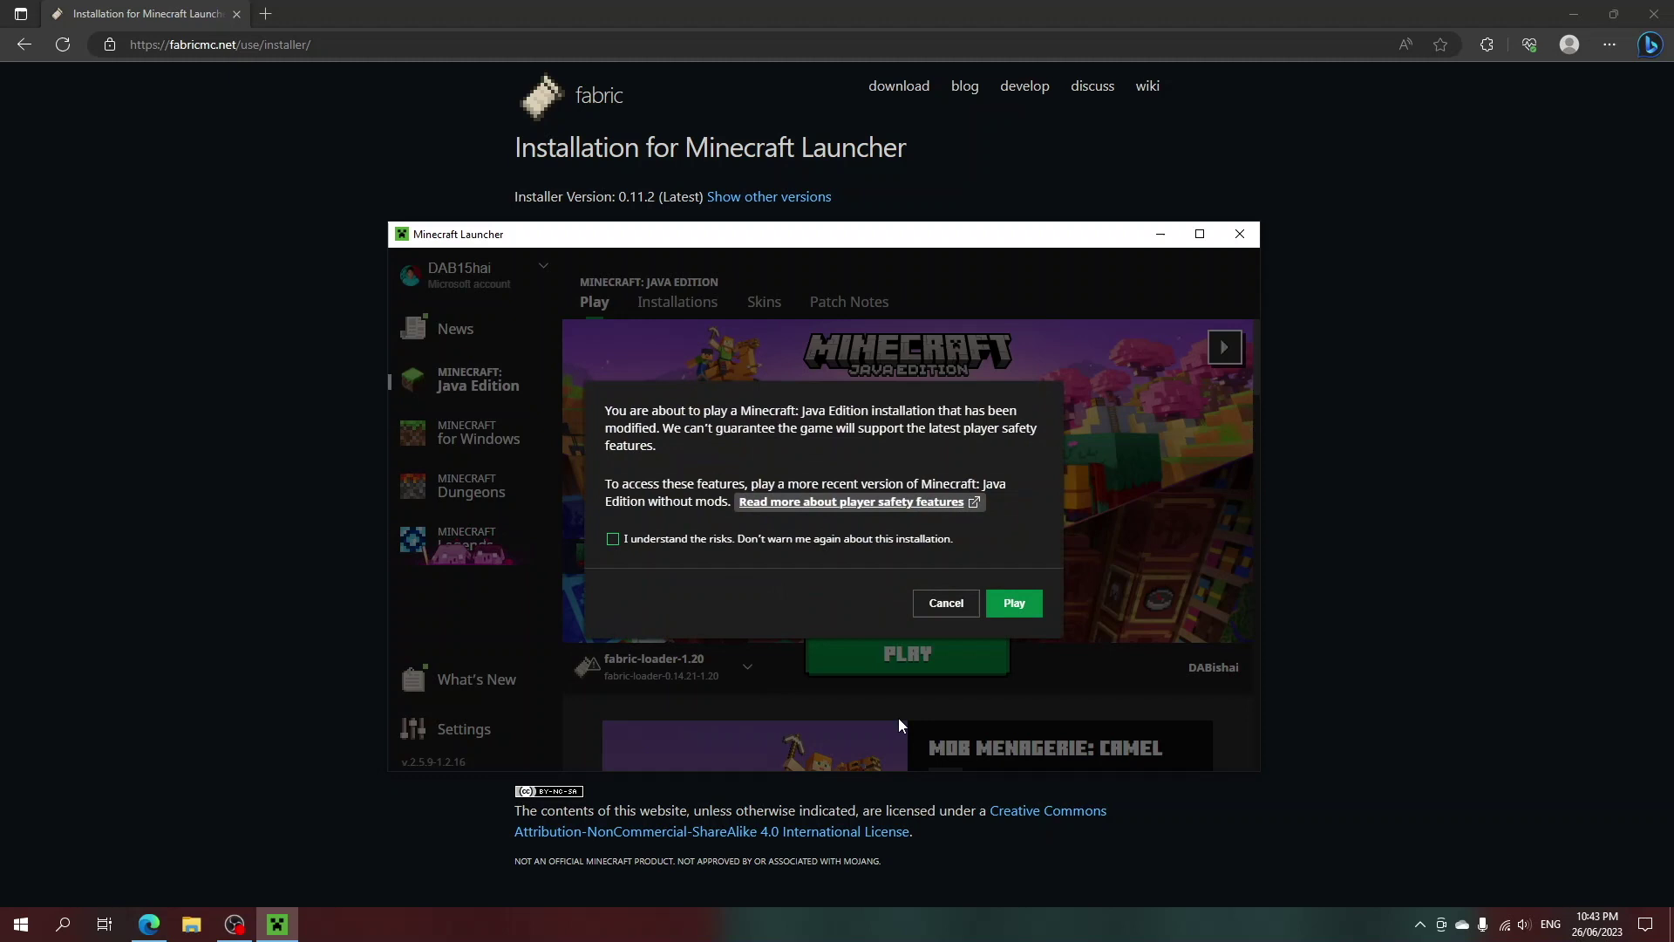
{"action": "left_click", "coordinate": [998, 605]}
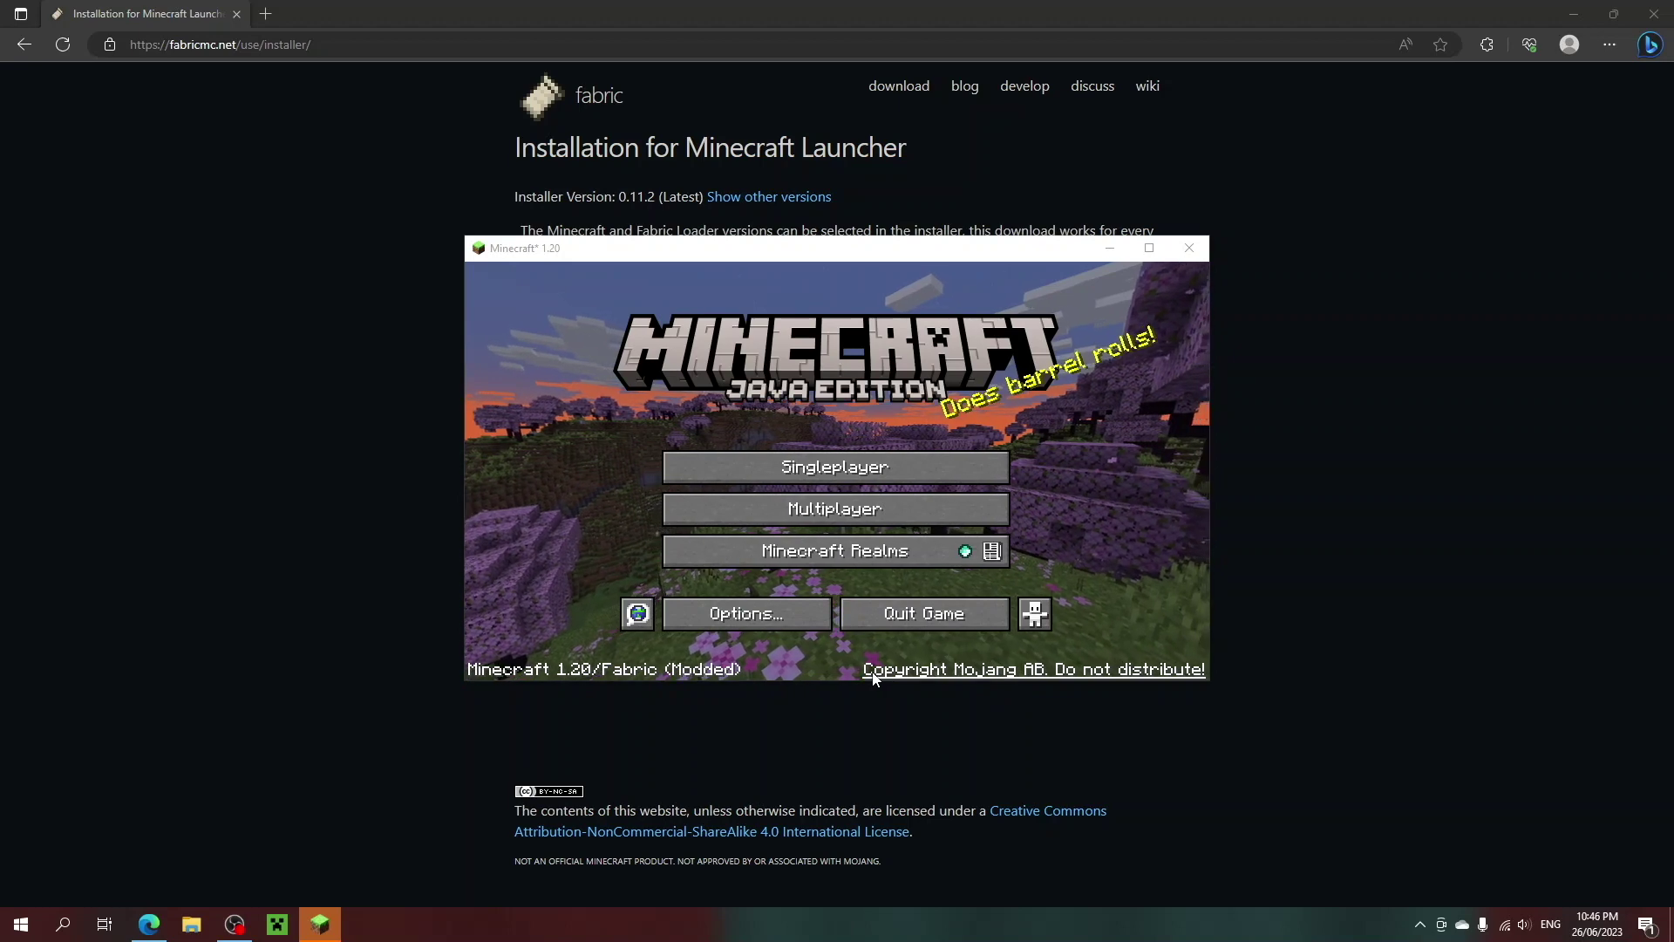
Open the resource pack folder from the game's resource pack options.
{"action": "left_click", "coordinate": [762, 608]}
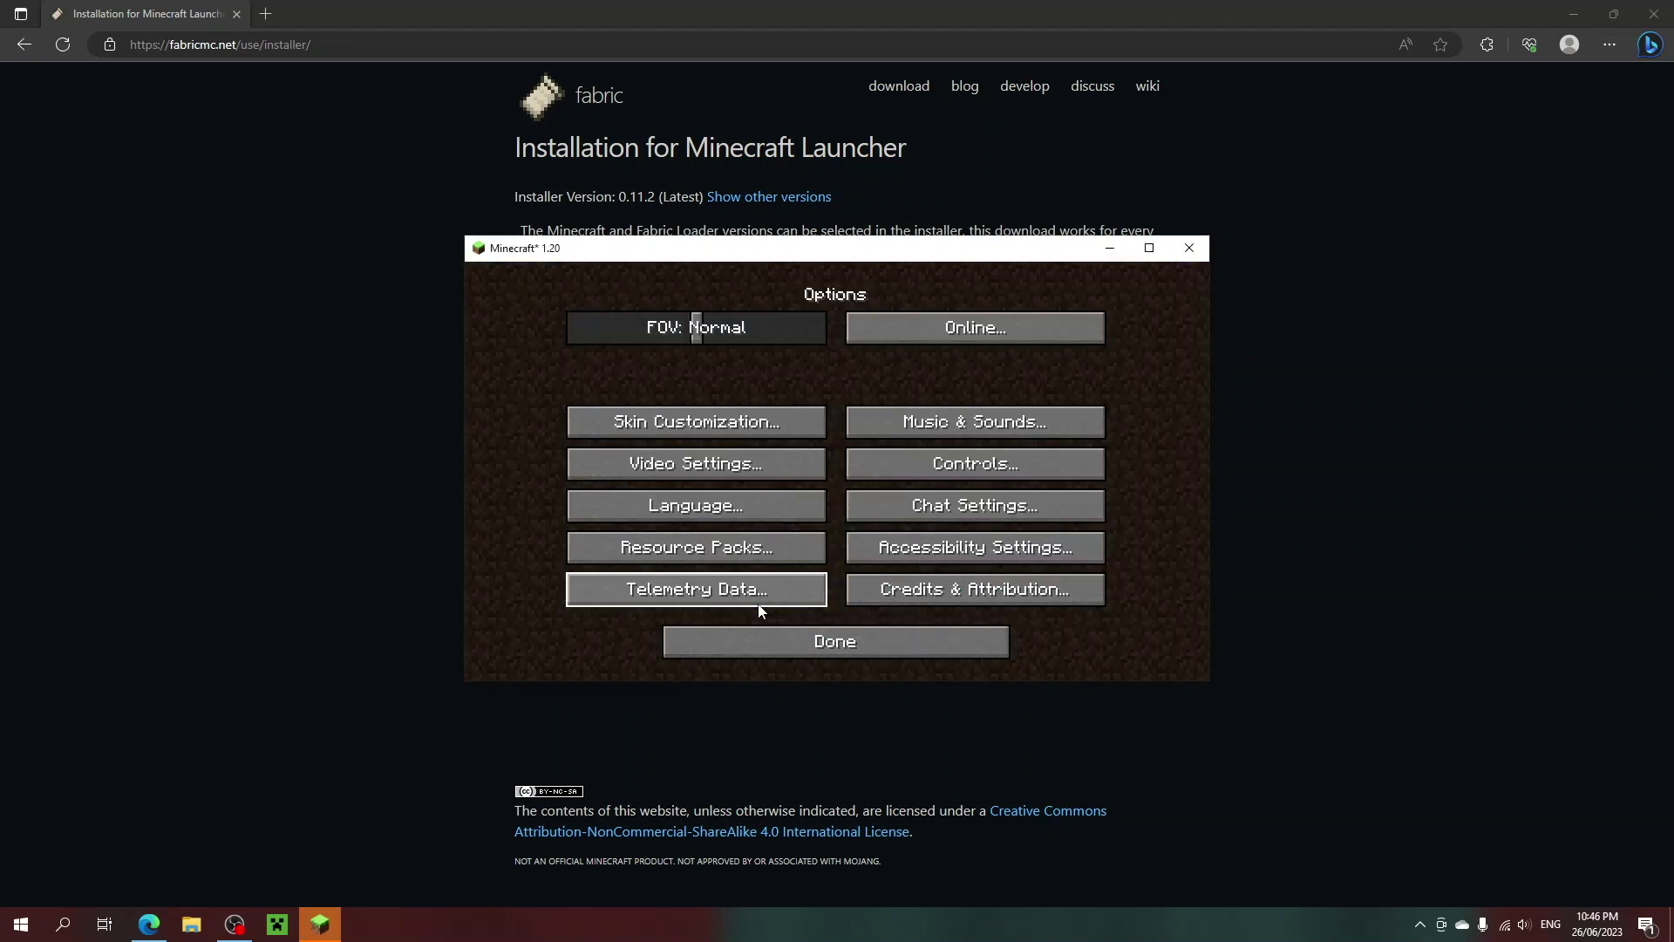
{"action": "left_click", "coordinate": [769, 559]}
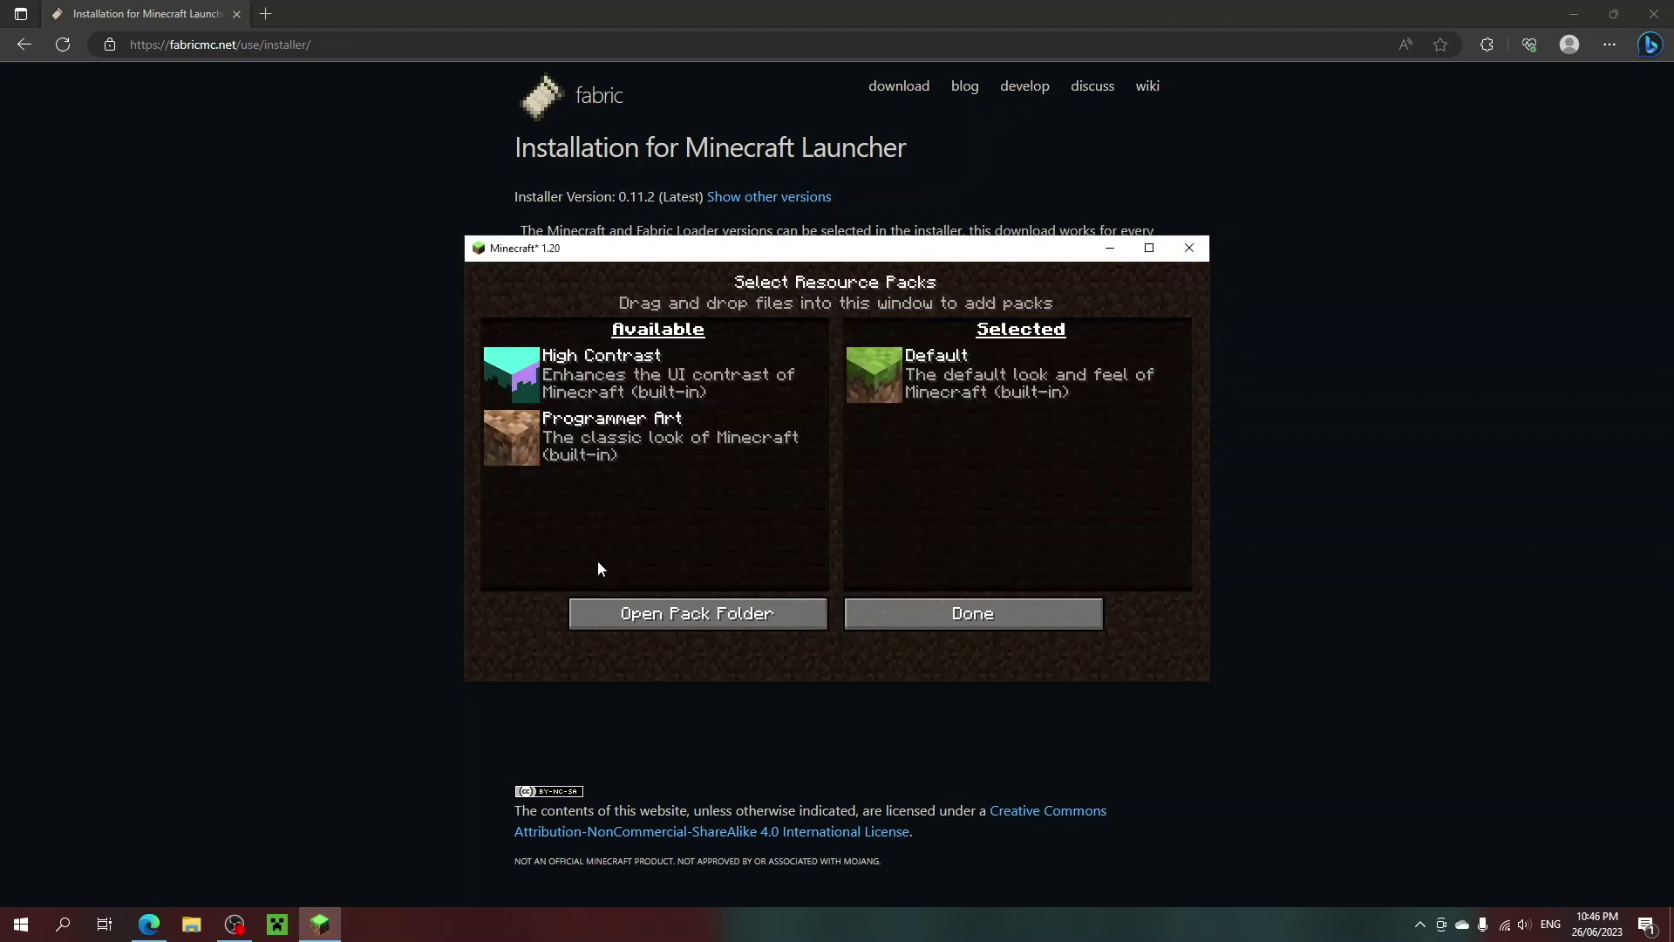
{"action": "left_click", "coordinate": [727, 619]}
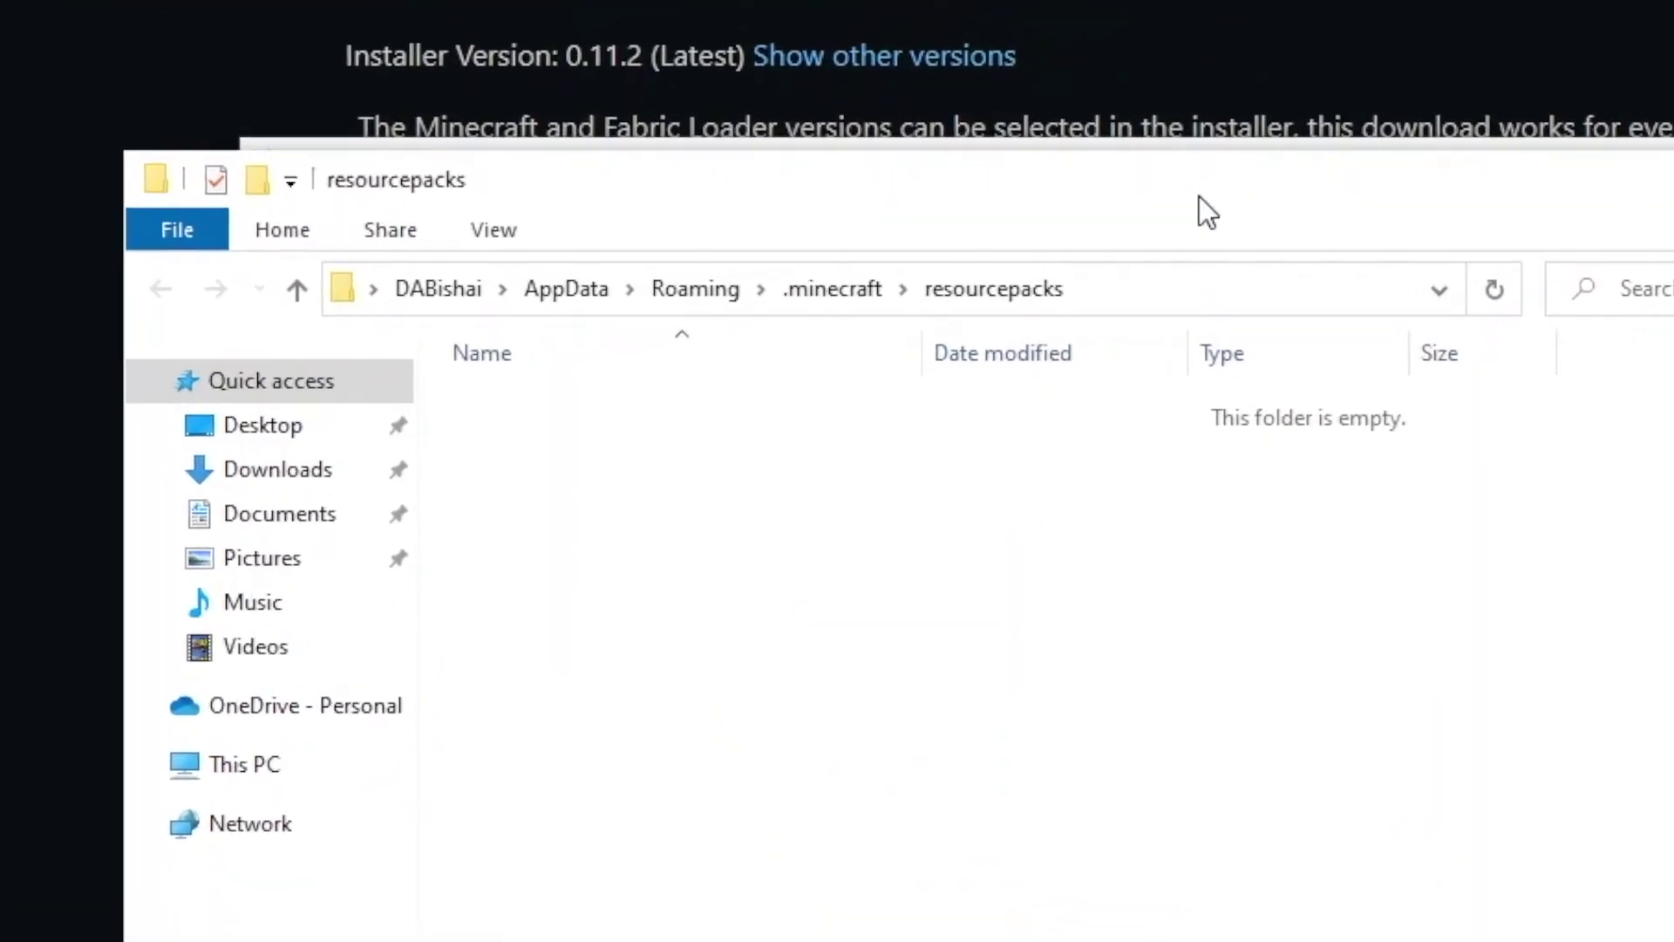
Go up to the .minecraft folder and open its mods folder.
{"action": "left_click", "coordinate": [897, 266]}
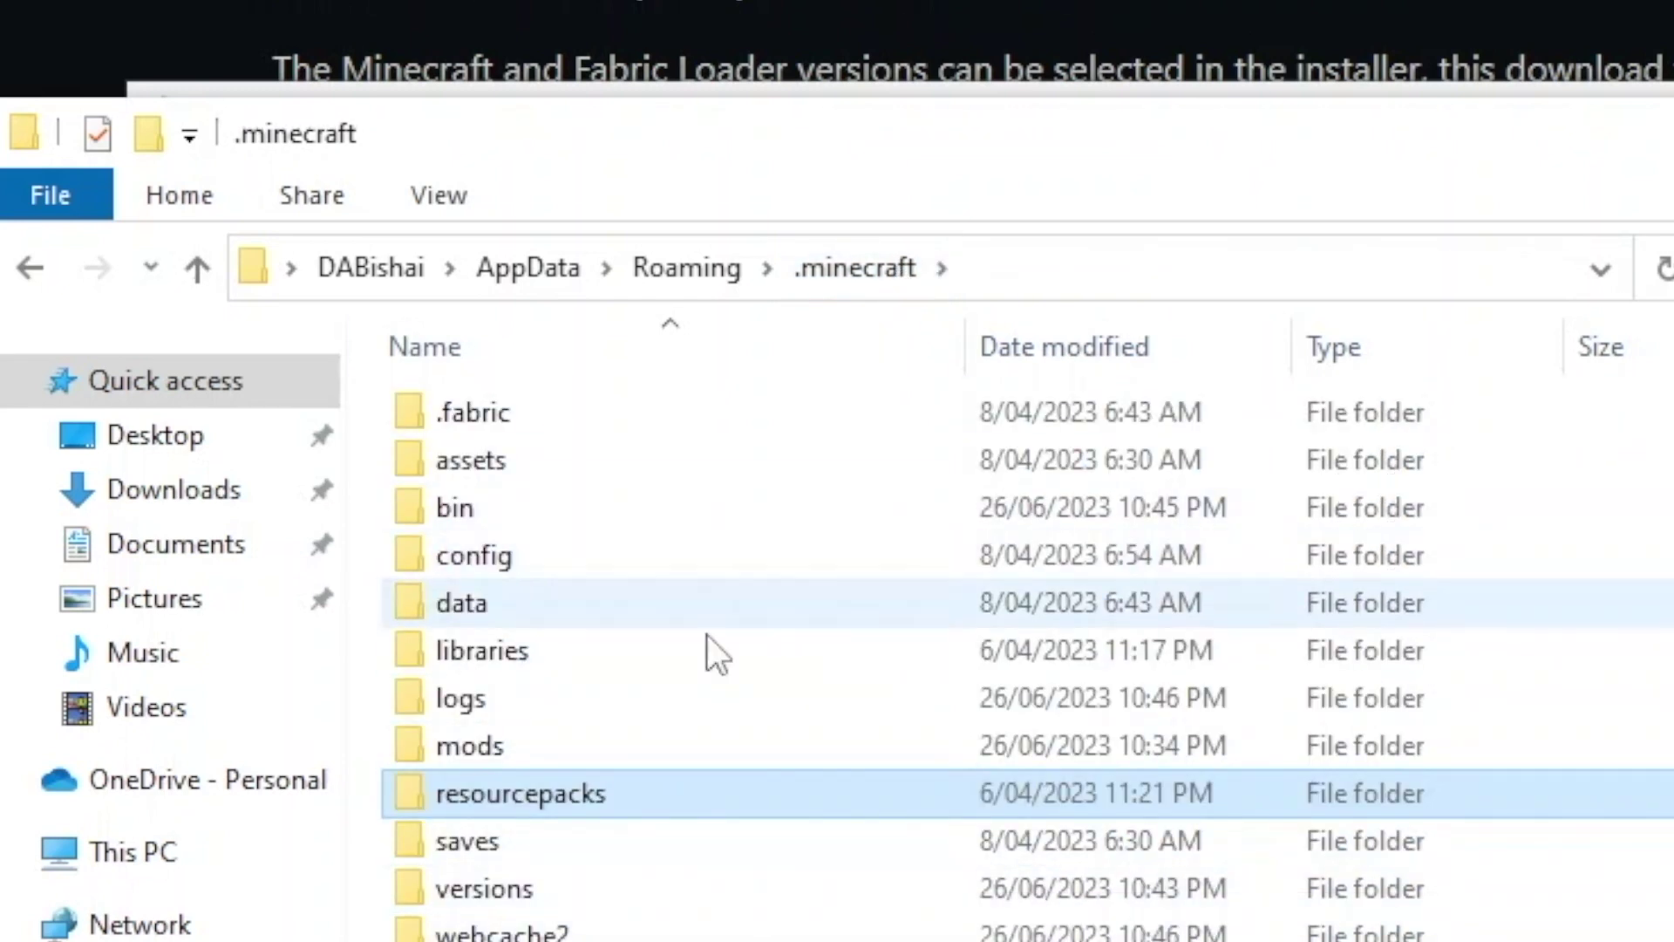
{"action": "left_click_drag", "start_coordinate": [887, 272], "coordinate": [198, 582]}
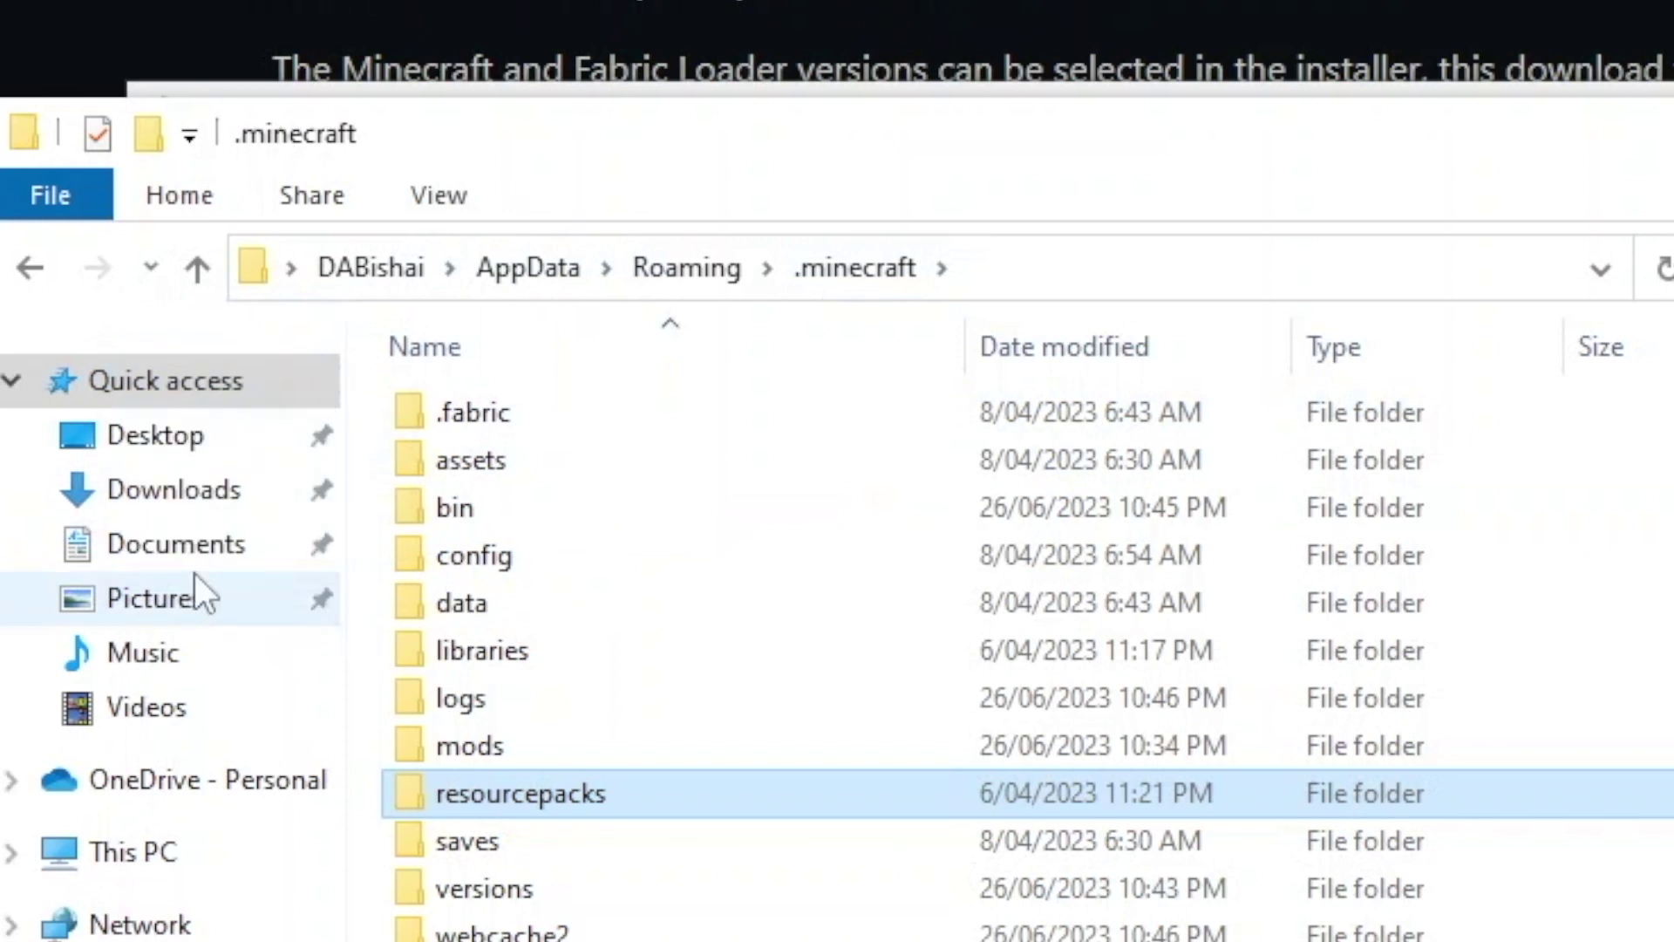
{"action": "double_click", "coordinate": [451, 746]}
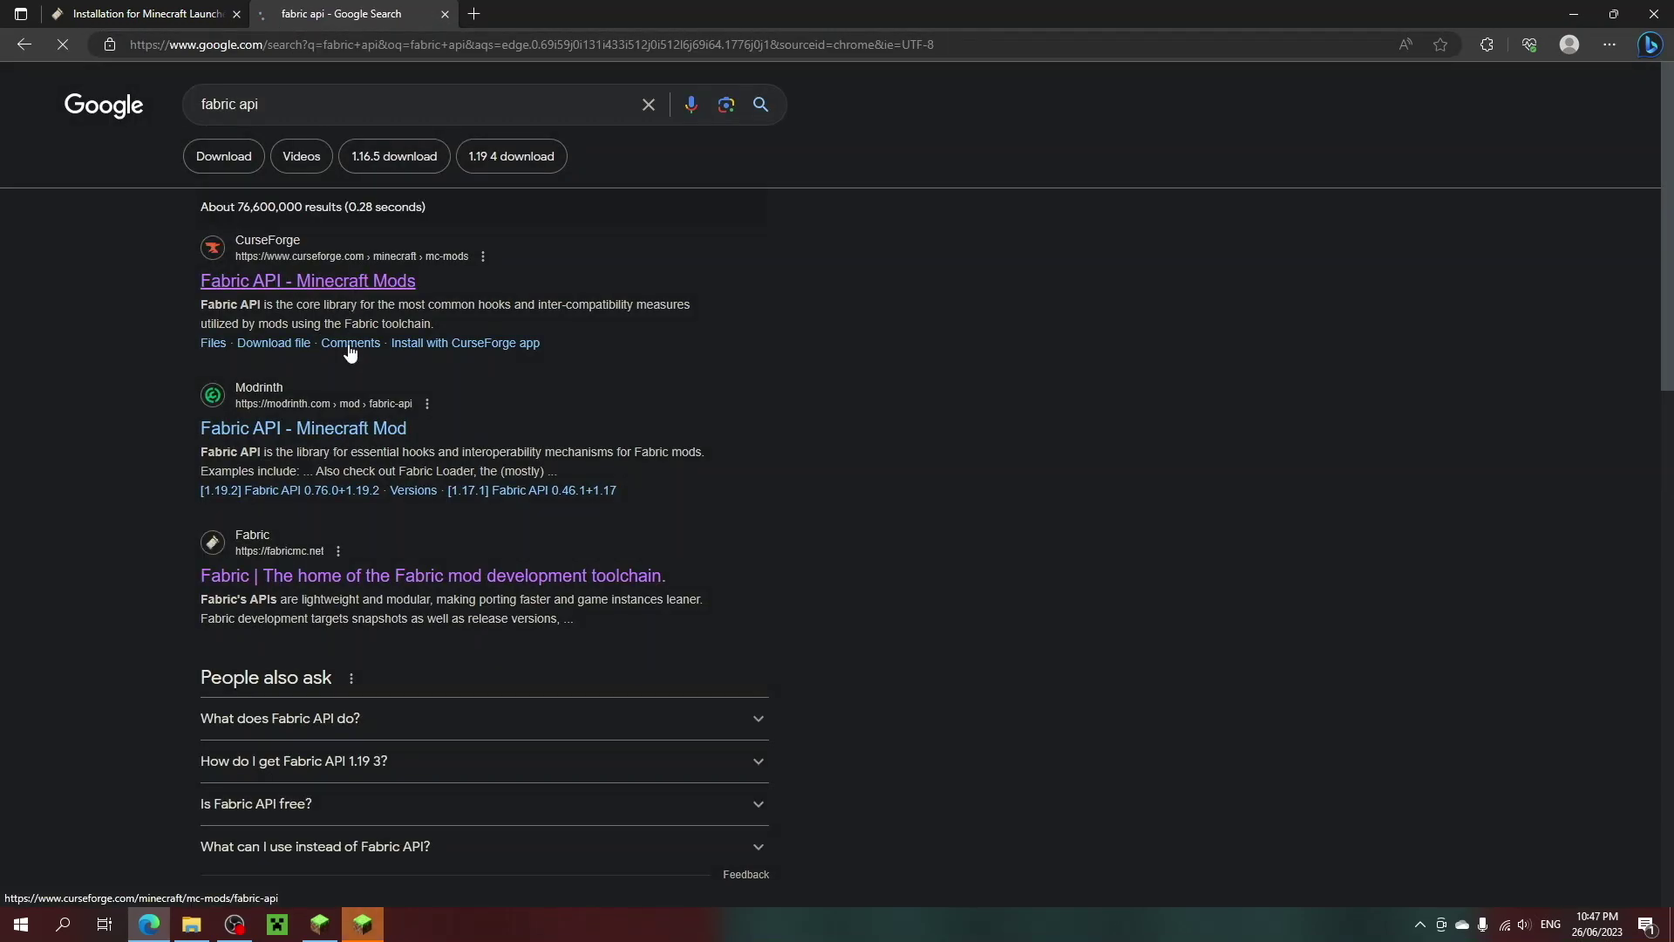
Open Fabric API on Modrinth from the search results and download version 0.83.0+1.20 for Minecraft 1.20.
{"action": "left_click", "coordinate": [370, 428]}
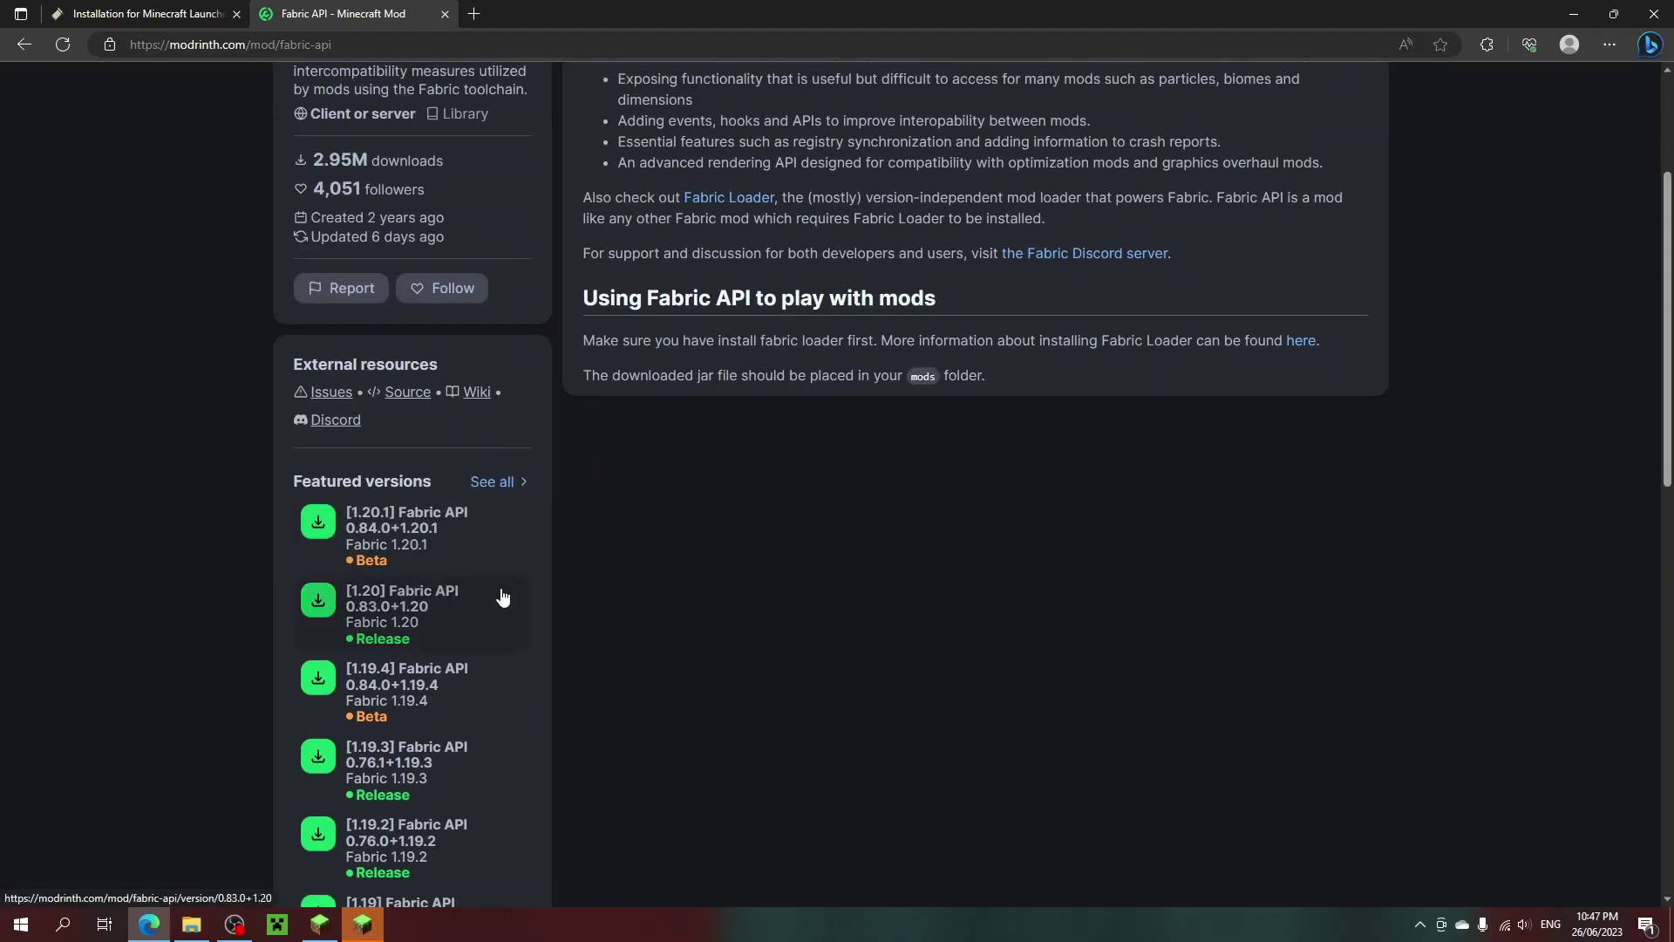
{"action": "left_click", "coordinate": [502, 597]}
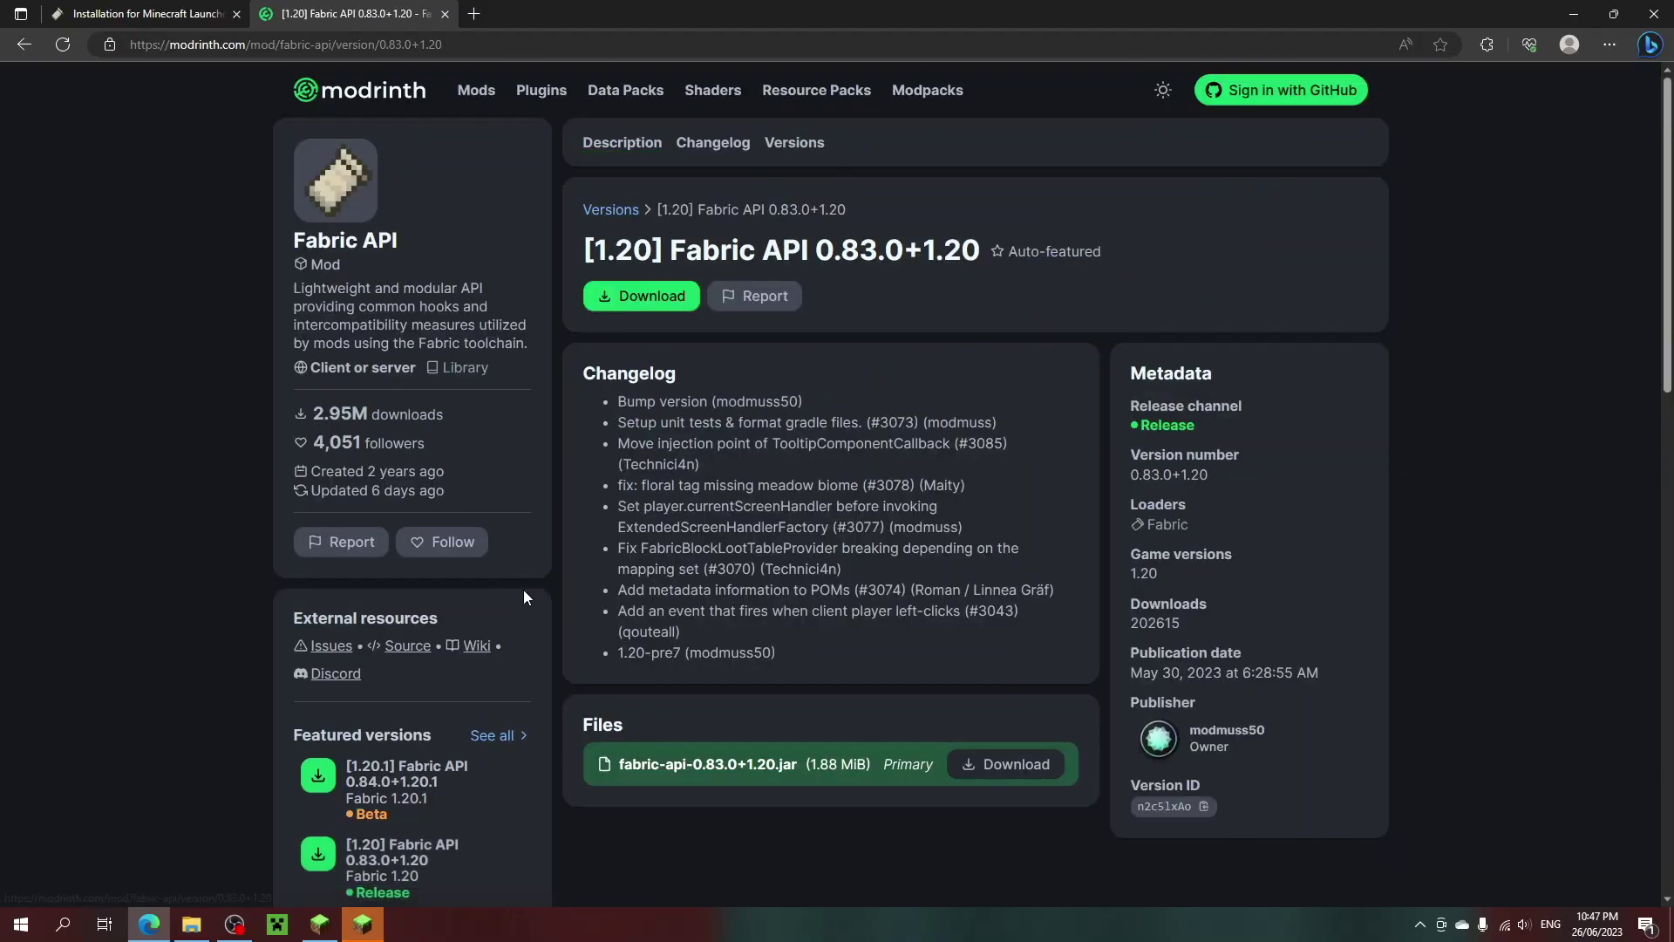
{"action": "left_click", "coordinate": [656, 312]}
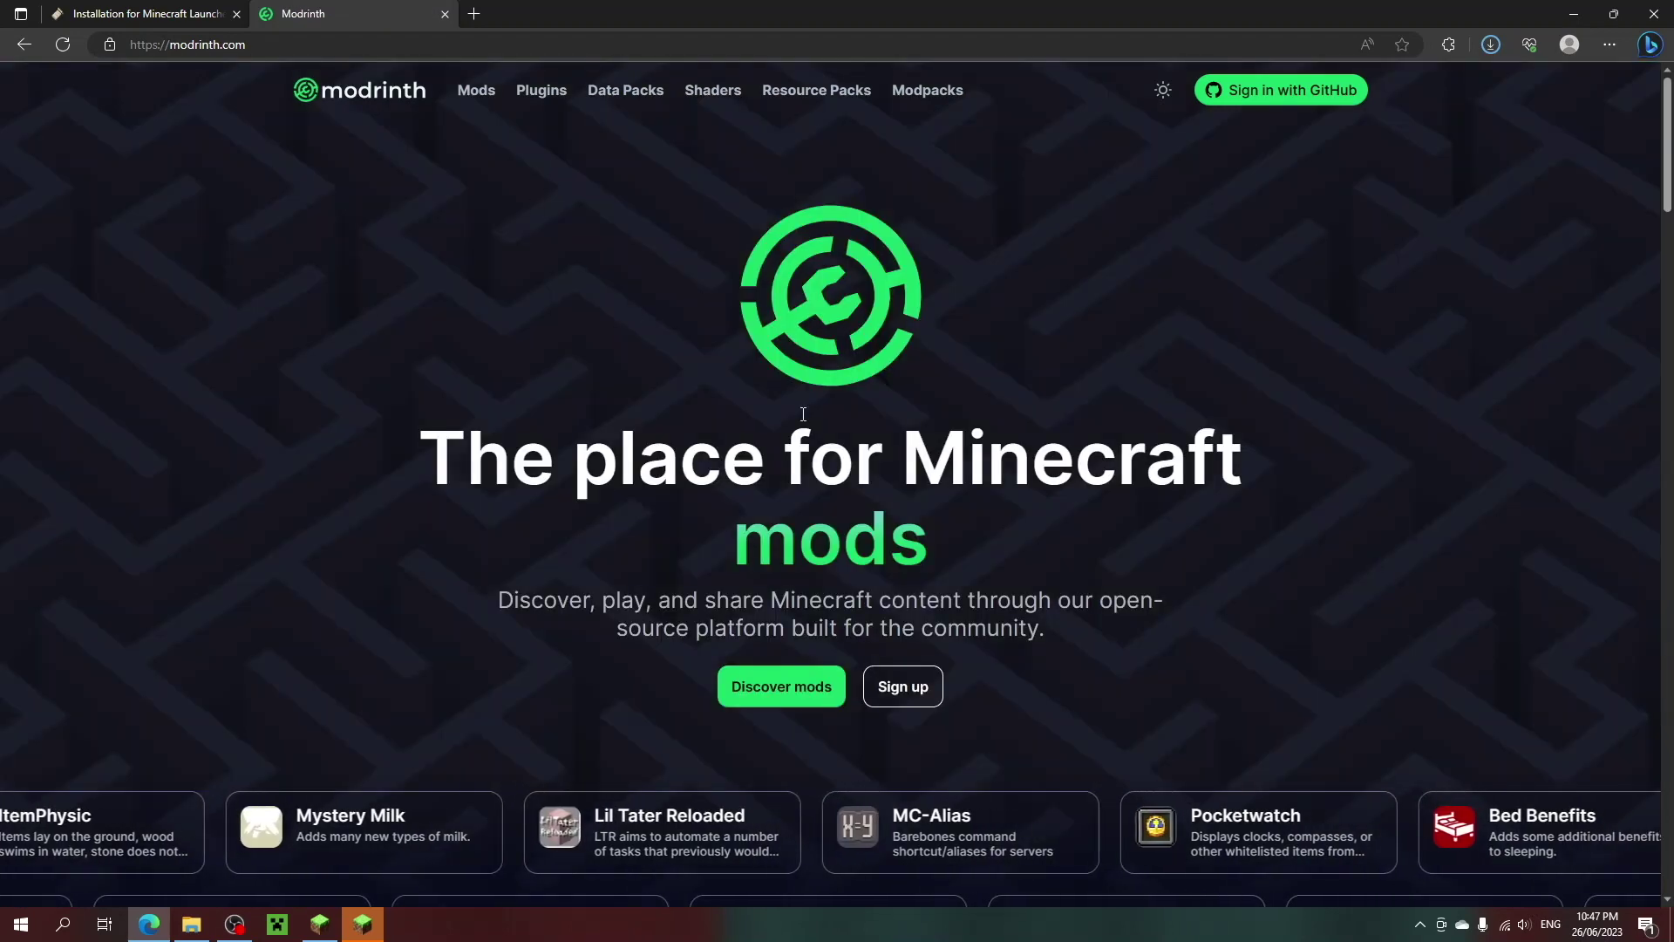
Search Modrinth's mods for "betterend" and download BetterEnd version 4.0.7 for Fabric 1.20–1.20.1.
{"action": "left_click", "coordinate": [487, 97]}
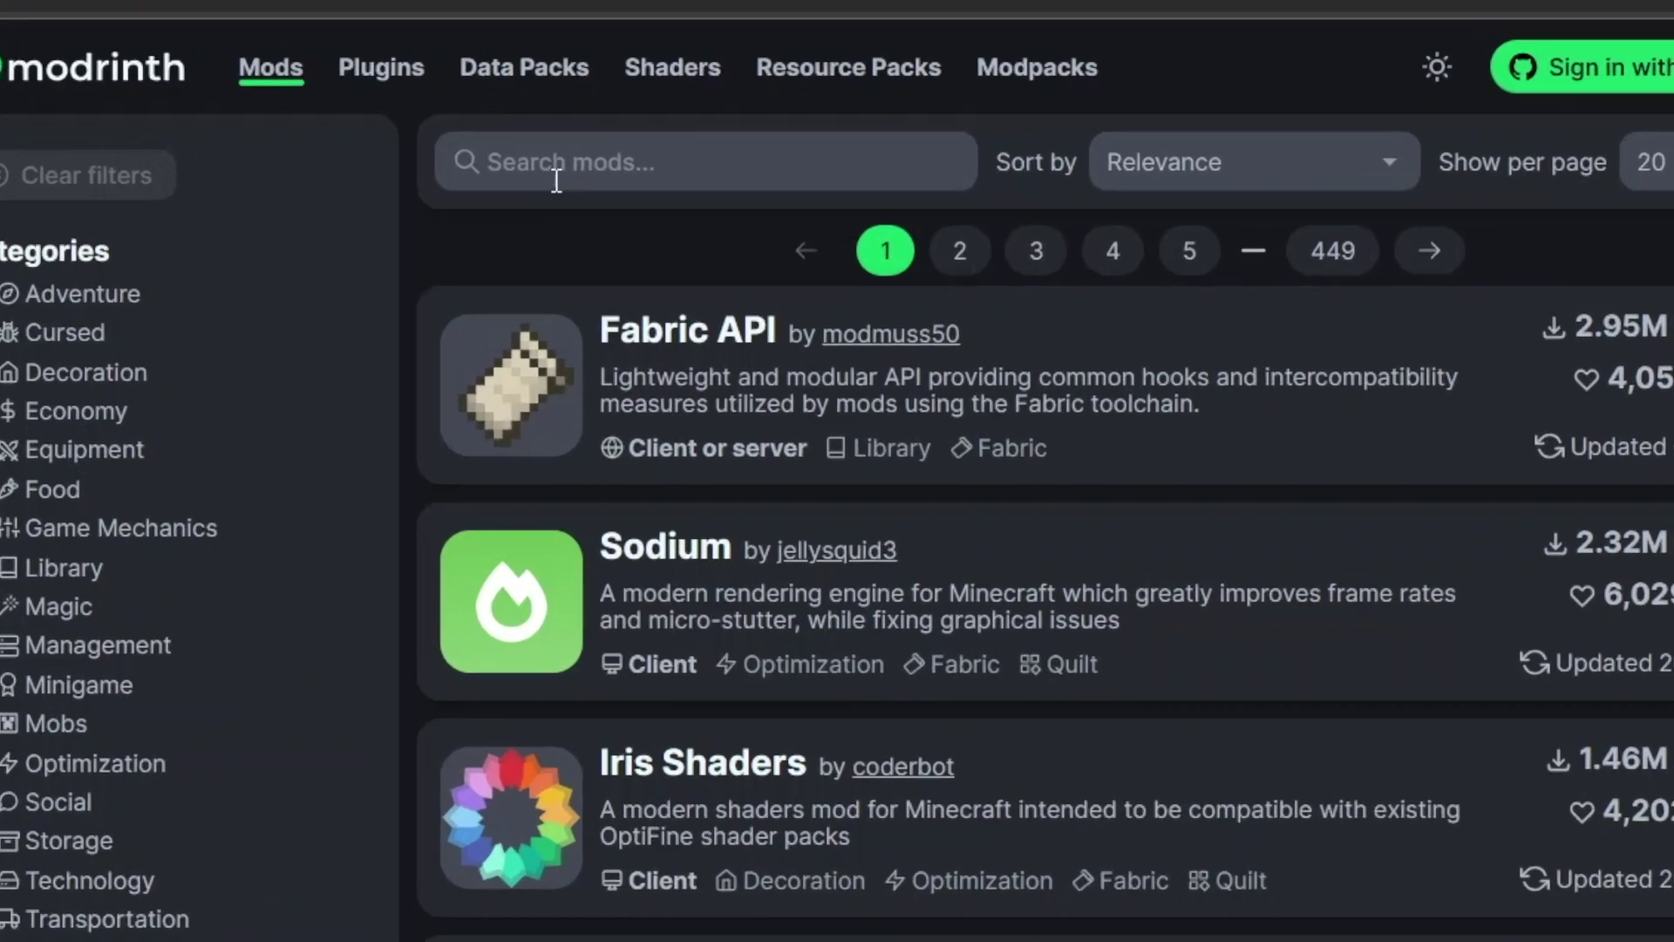
{"action": "left_click", "coordinate": [621, 140]}
{"action": "type", "text": "betterend"}
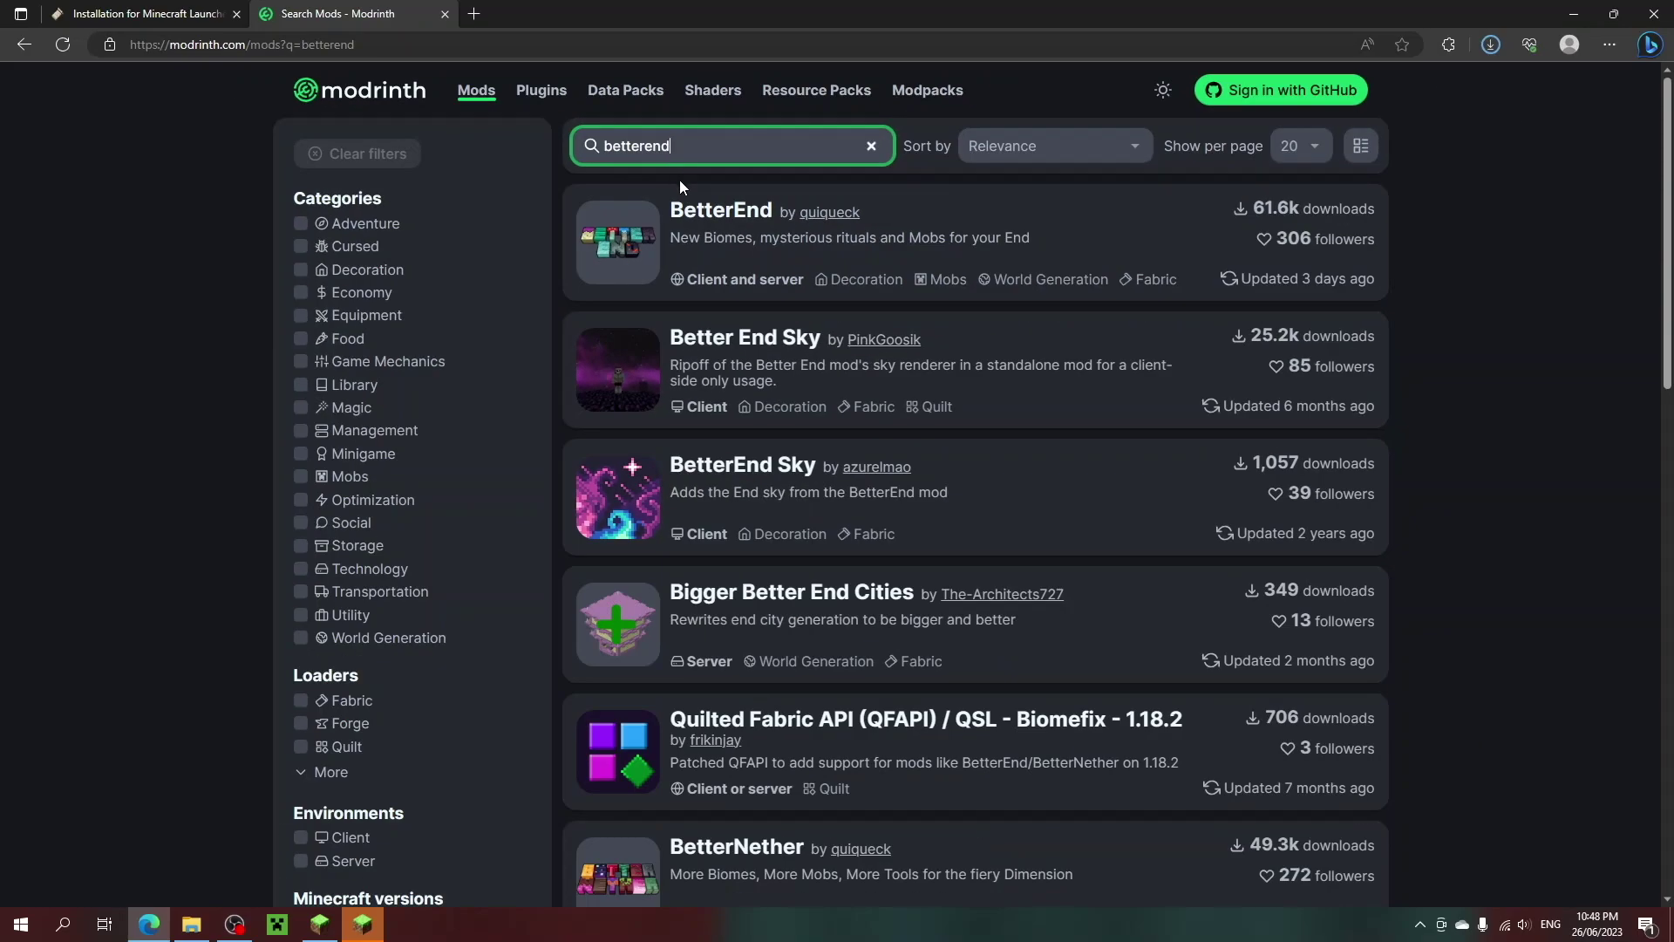
{"action": "left_click", "coordinate": [660, 211]}
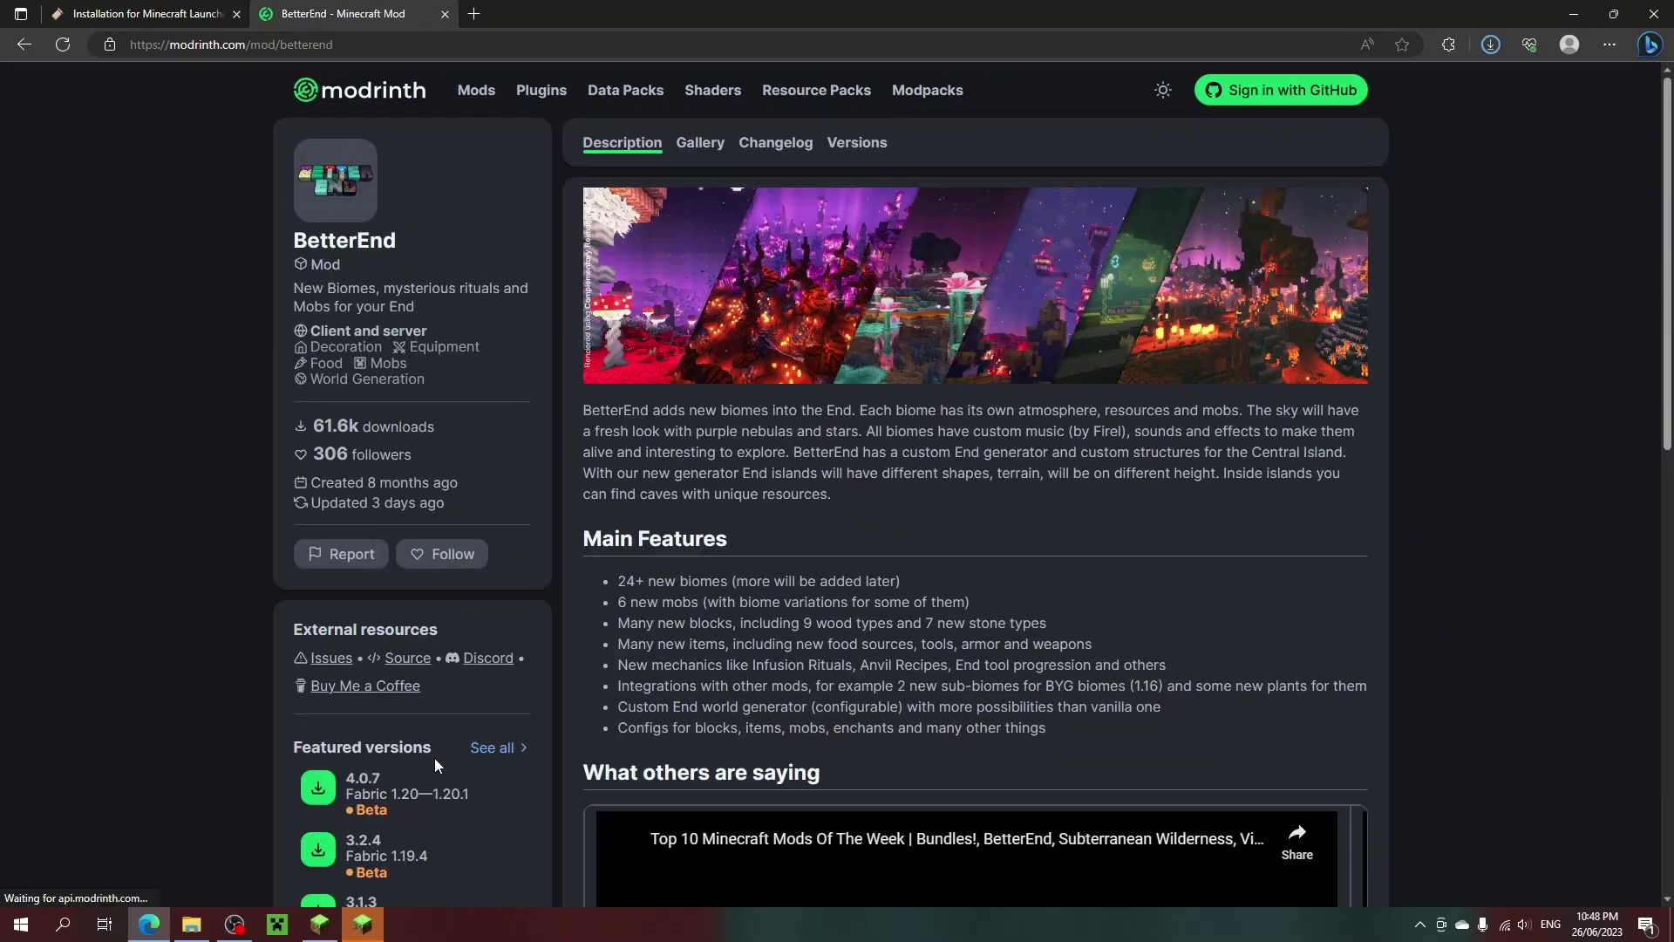
{"action": "left_click", "coordinate": [433, 795]}
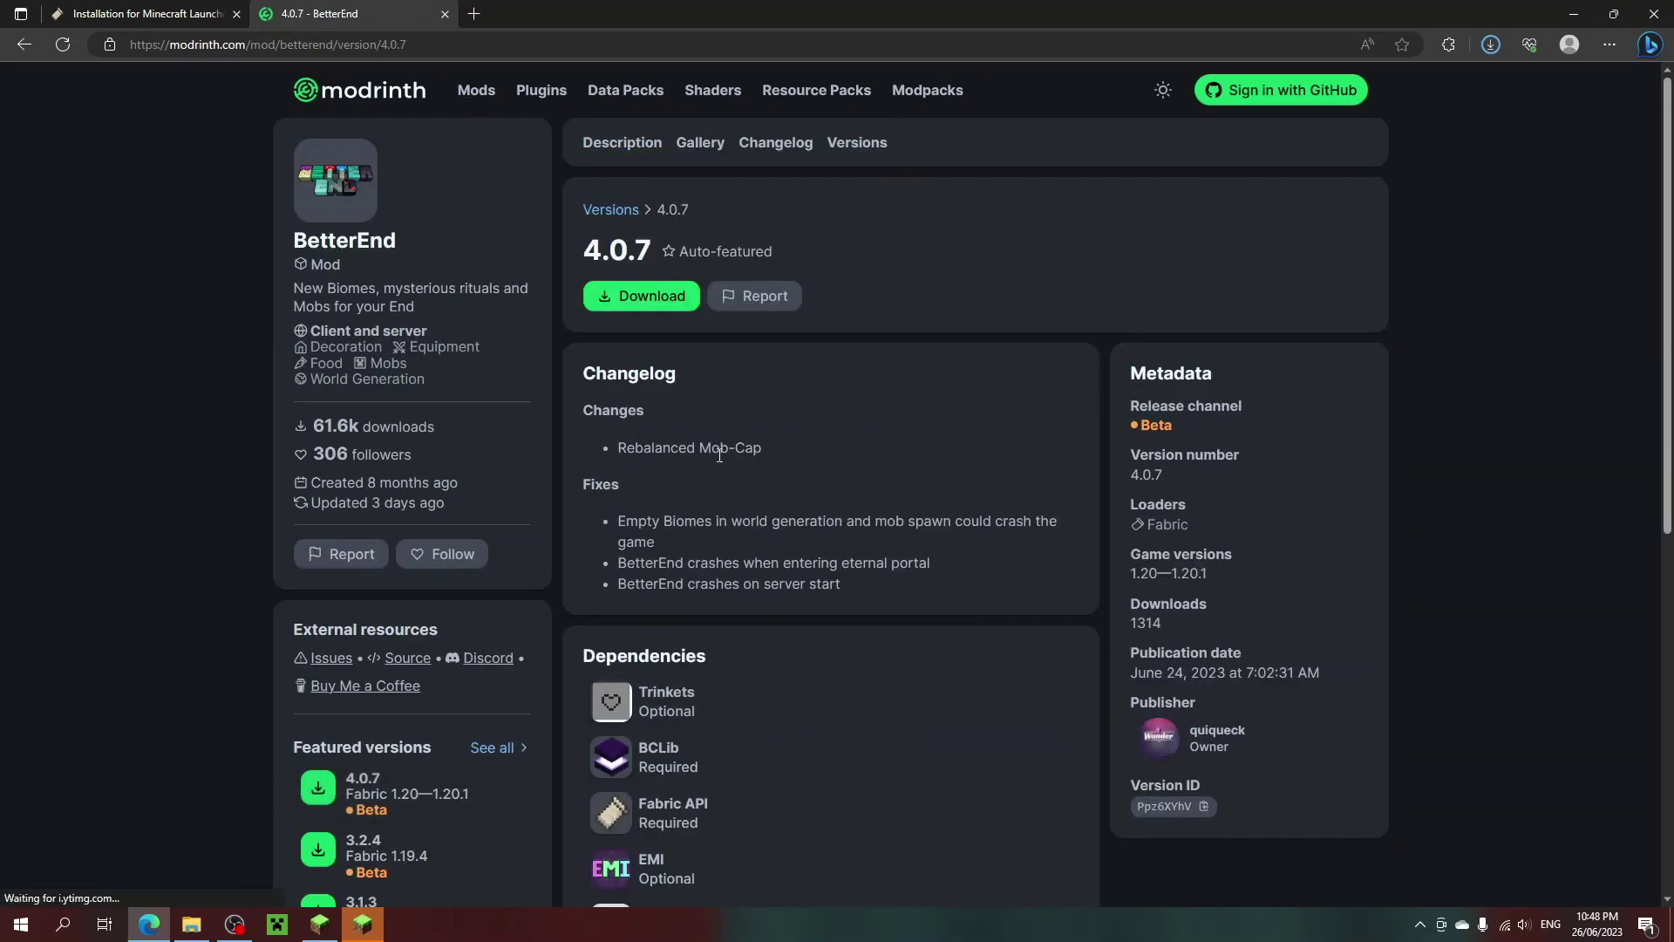
{"action": "left_click", "coordinate": [665, 300]}
Open BetterEnd's required BCLib dependency and choose version 3.0.10 for Fabric 1.20–1.20.1.
{"action": "scroll", "coordinate": [712, 586], "scroll_direction": "down", "scroll_amount": 3}
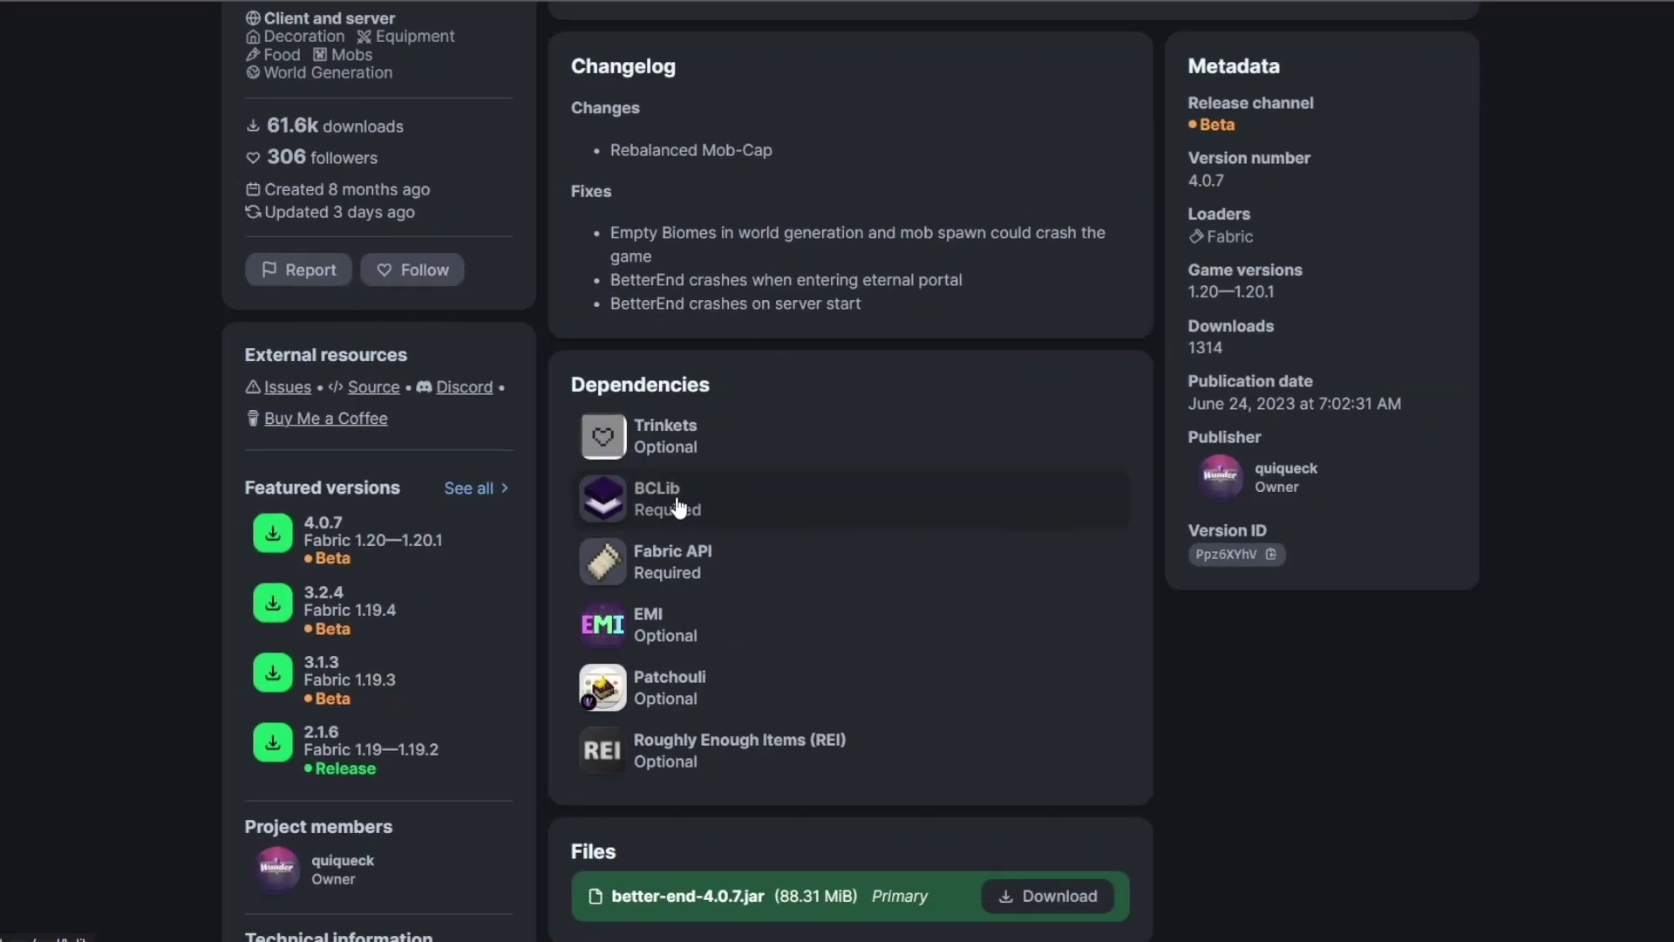
{"action": "left_click", "coordinate": [683, 482]}
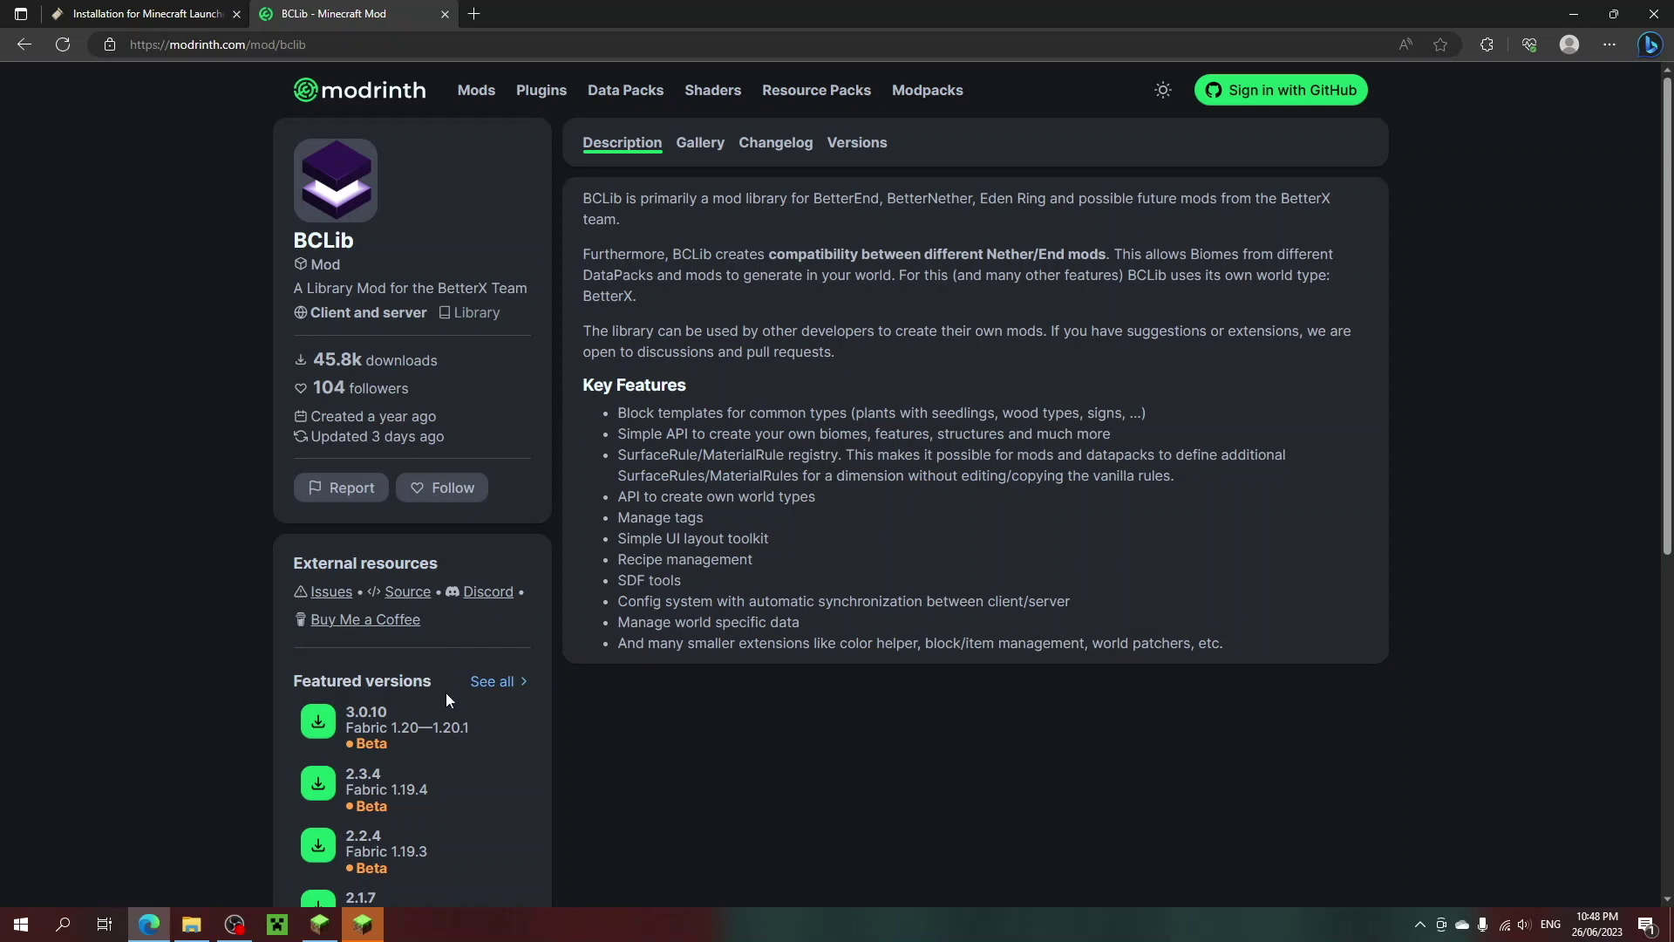
{"action": "left_click", "coordinate": [447, 727]}
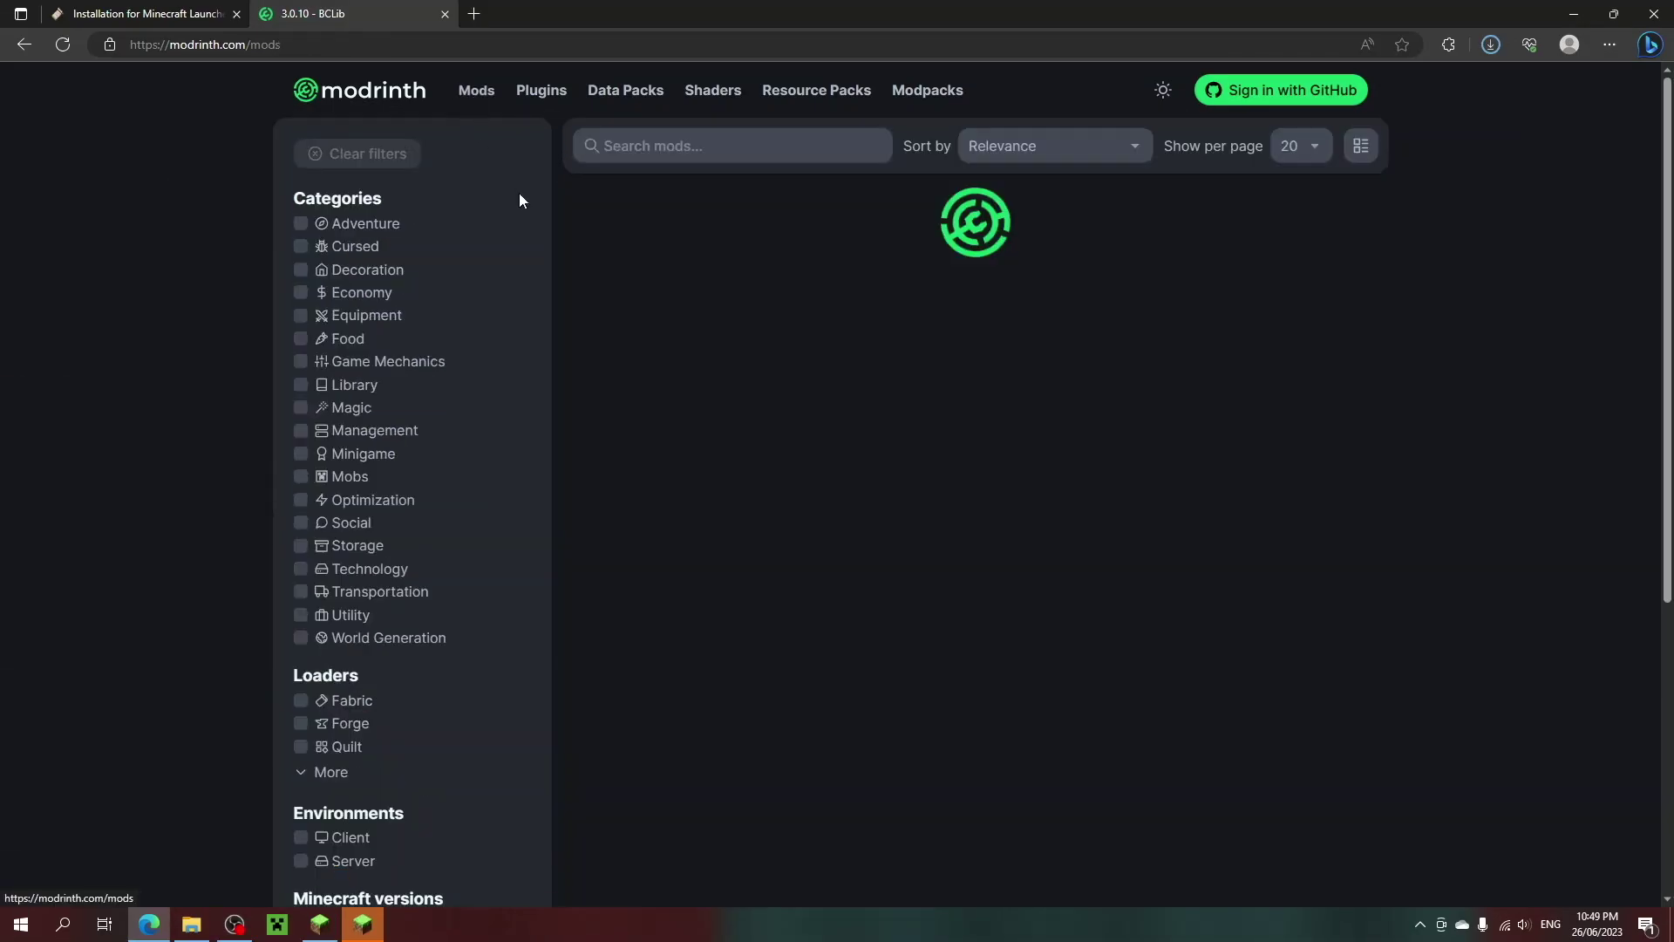
Search the mods for "elytra", open Elytra Trims and choose version 1.1.8 for Minecraft 1.20.
{"action": "left_click", "coordinate": [708, 140]}
{"action": "type", "text": "elytra"}
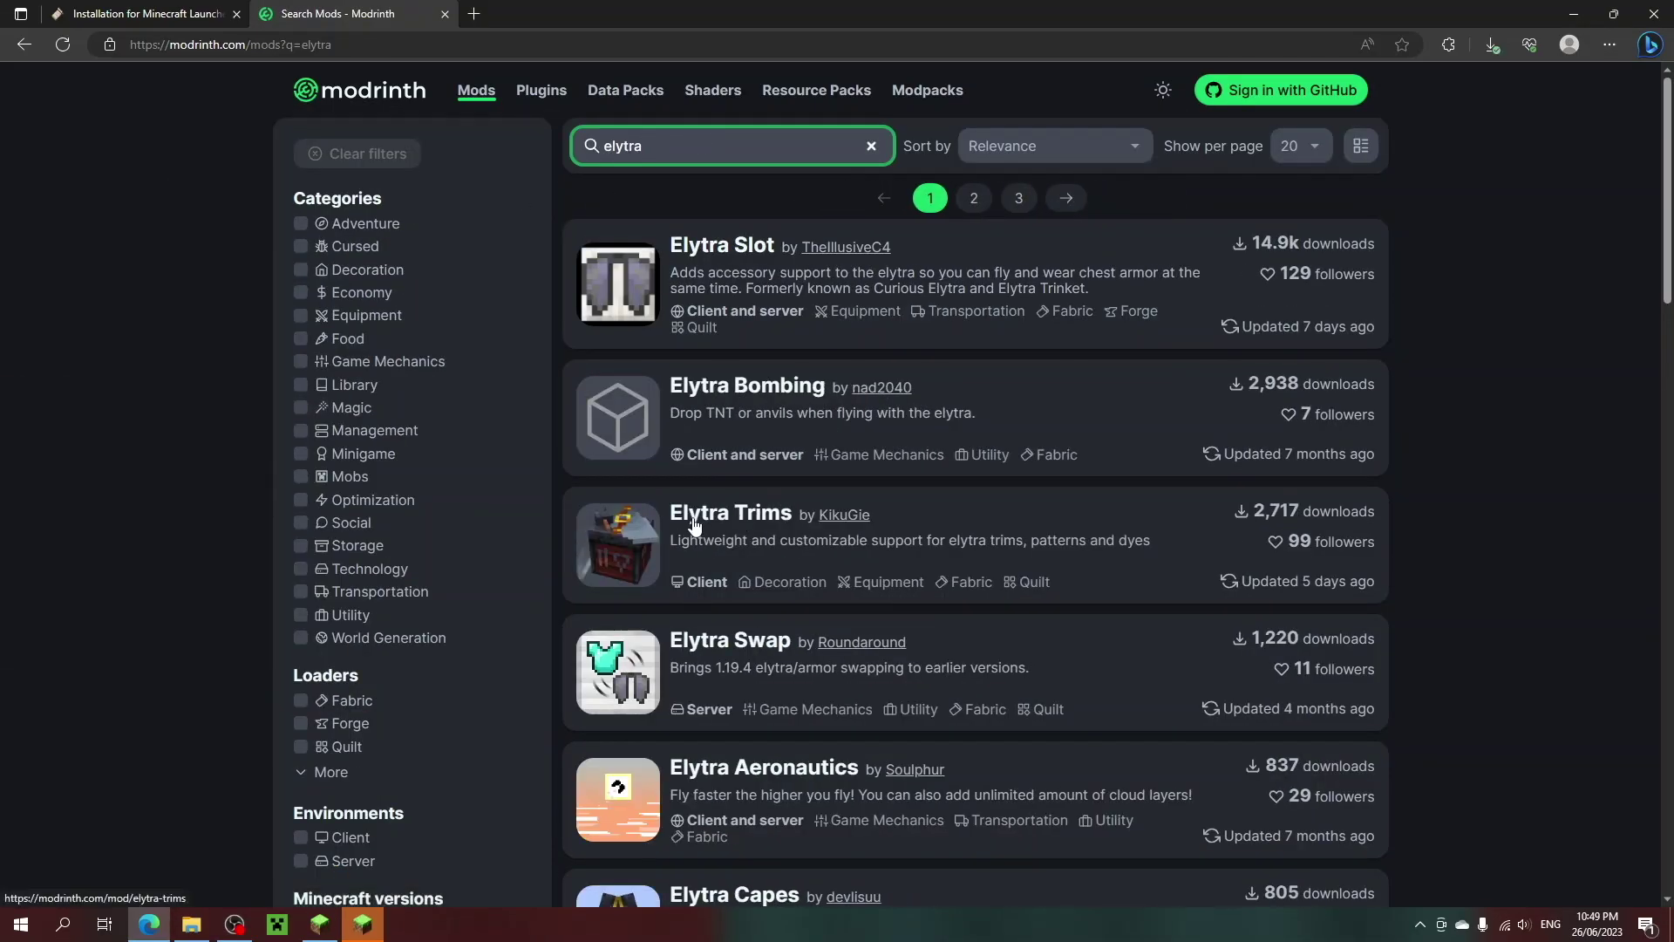
{"action": "left_click", "coordinate": [761, 524]}
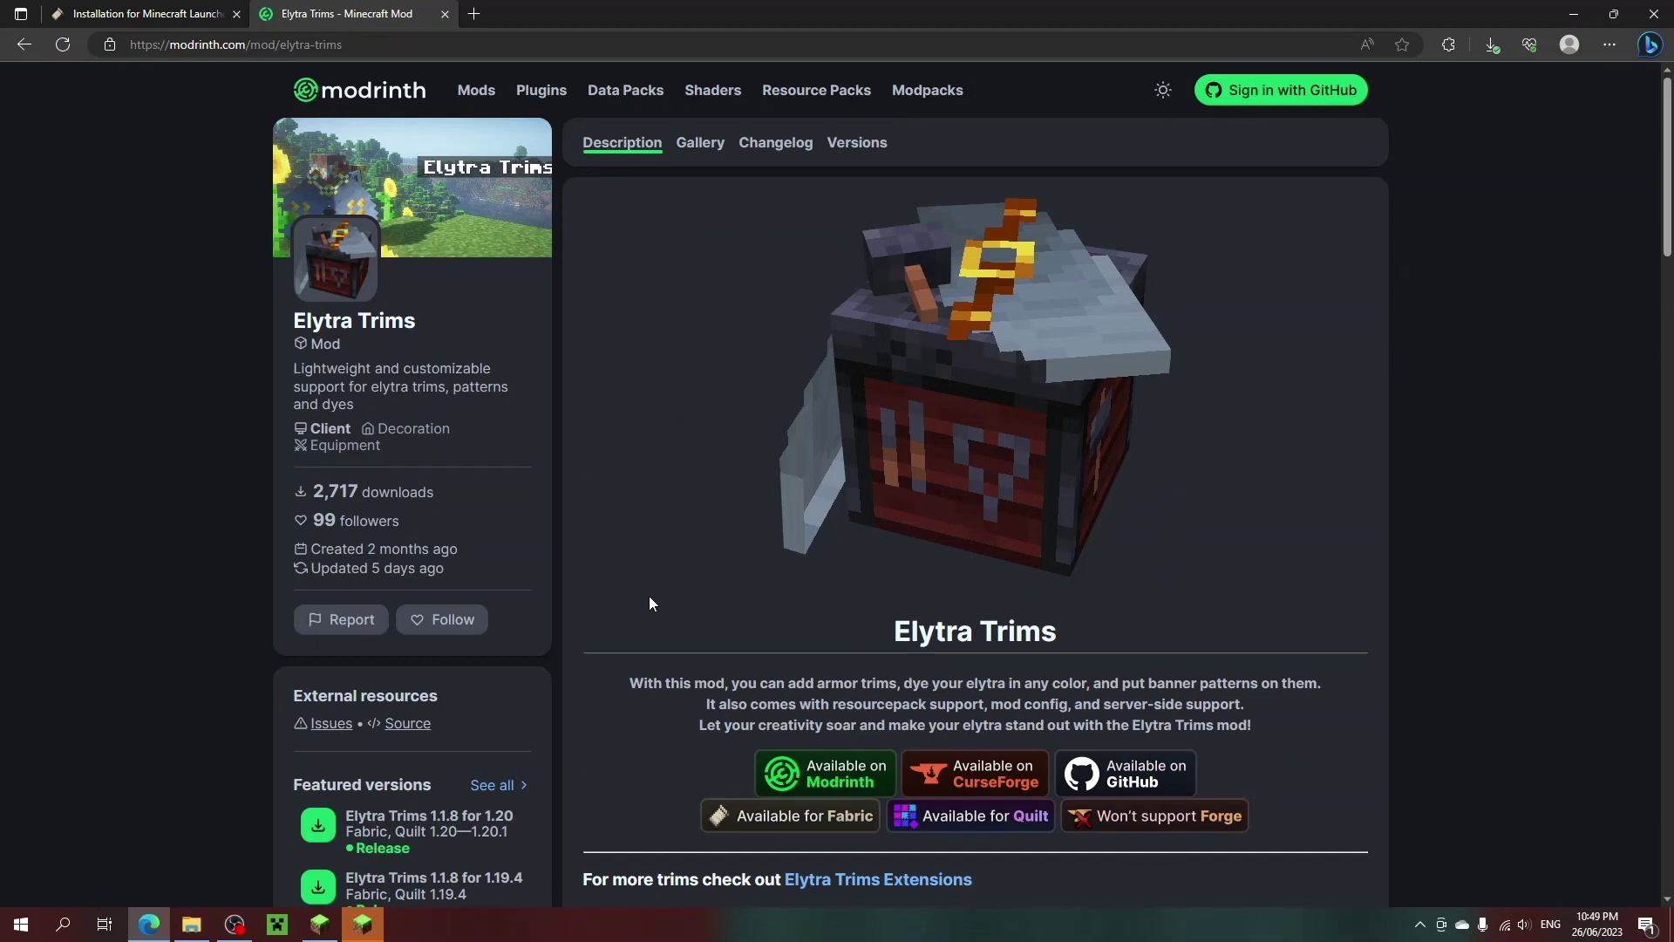
{"action": "scroll", "coordinate": [586, 760], "scroll_direction": "down", "scroll_amount": 1}
{"action": "left_click", "coordinate": [464, 713]}
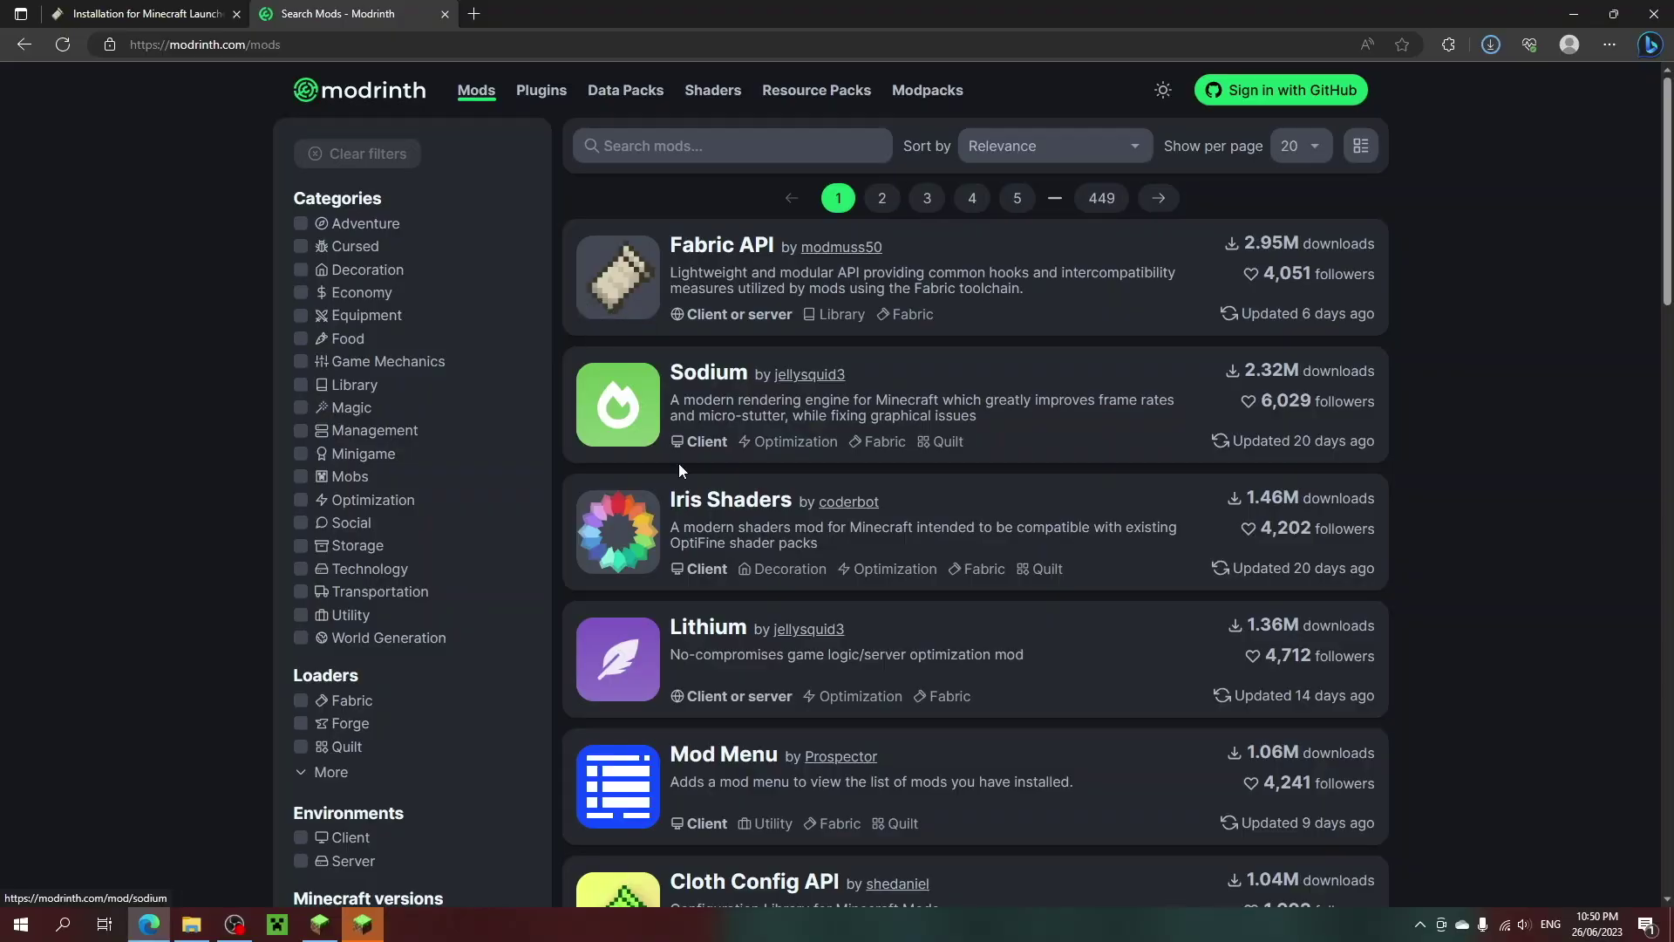
Open Simple Voice Chat from the Modrinth mods list and download version 1.20.1-2.4.11 for Fabric 1.20.1.
{"action": "scroll", "coordinate": [684, 478], "scroll_direction": "down", "scroll_amount": 6}
{"action": "scroll", "coordinate": [685, 494], "scroll_direction": "down", "scroll_amount": 10}
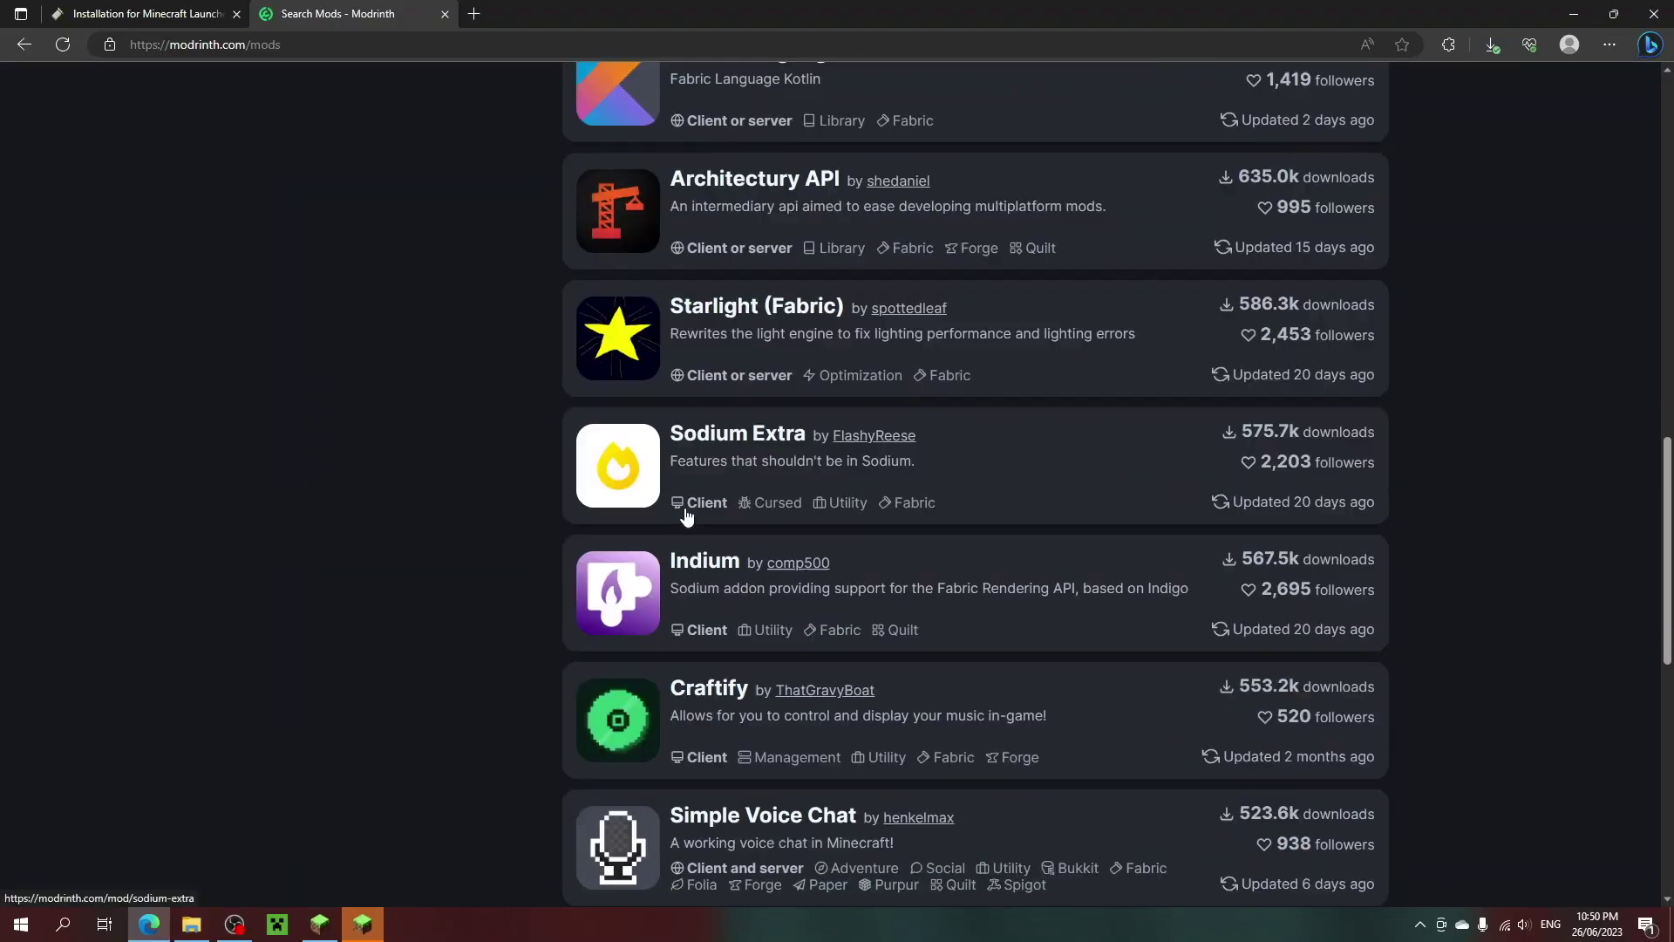
{"action": "left_click", "coordinate": [823, 520]}
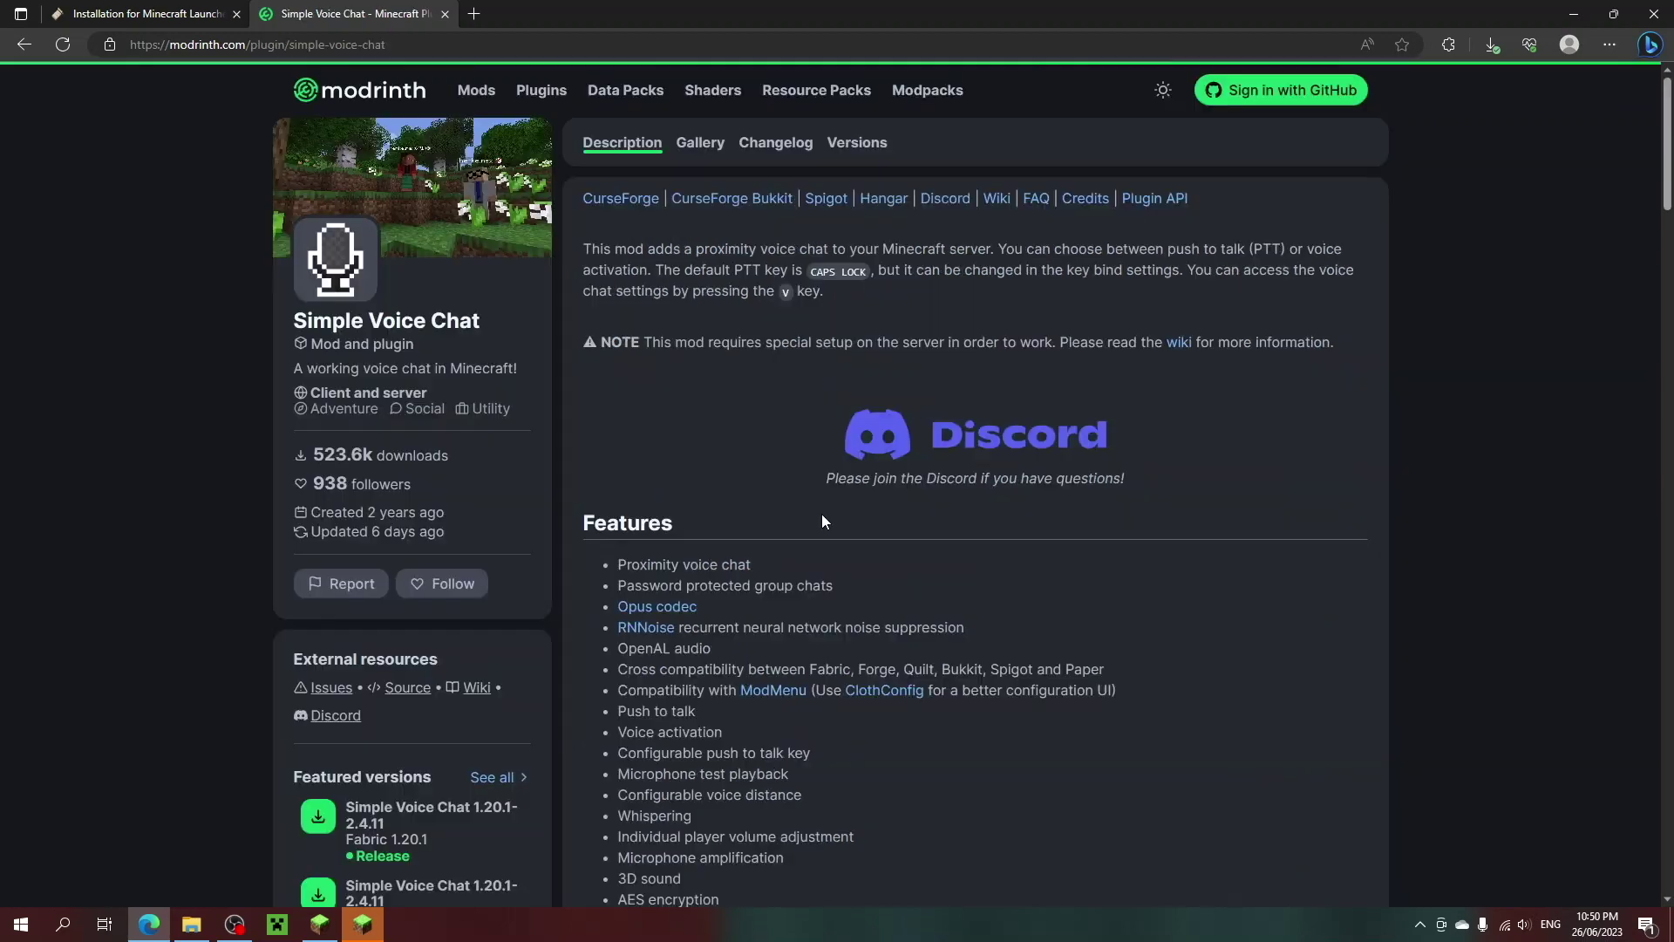
{"action": "scroll", "coordinate": [589, 526], "scroll_direction": "down", "scroll_amount": 2}
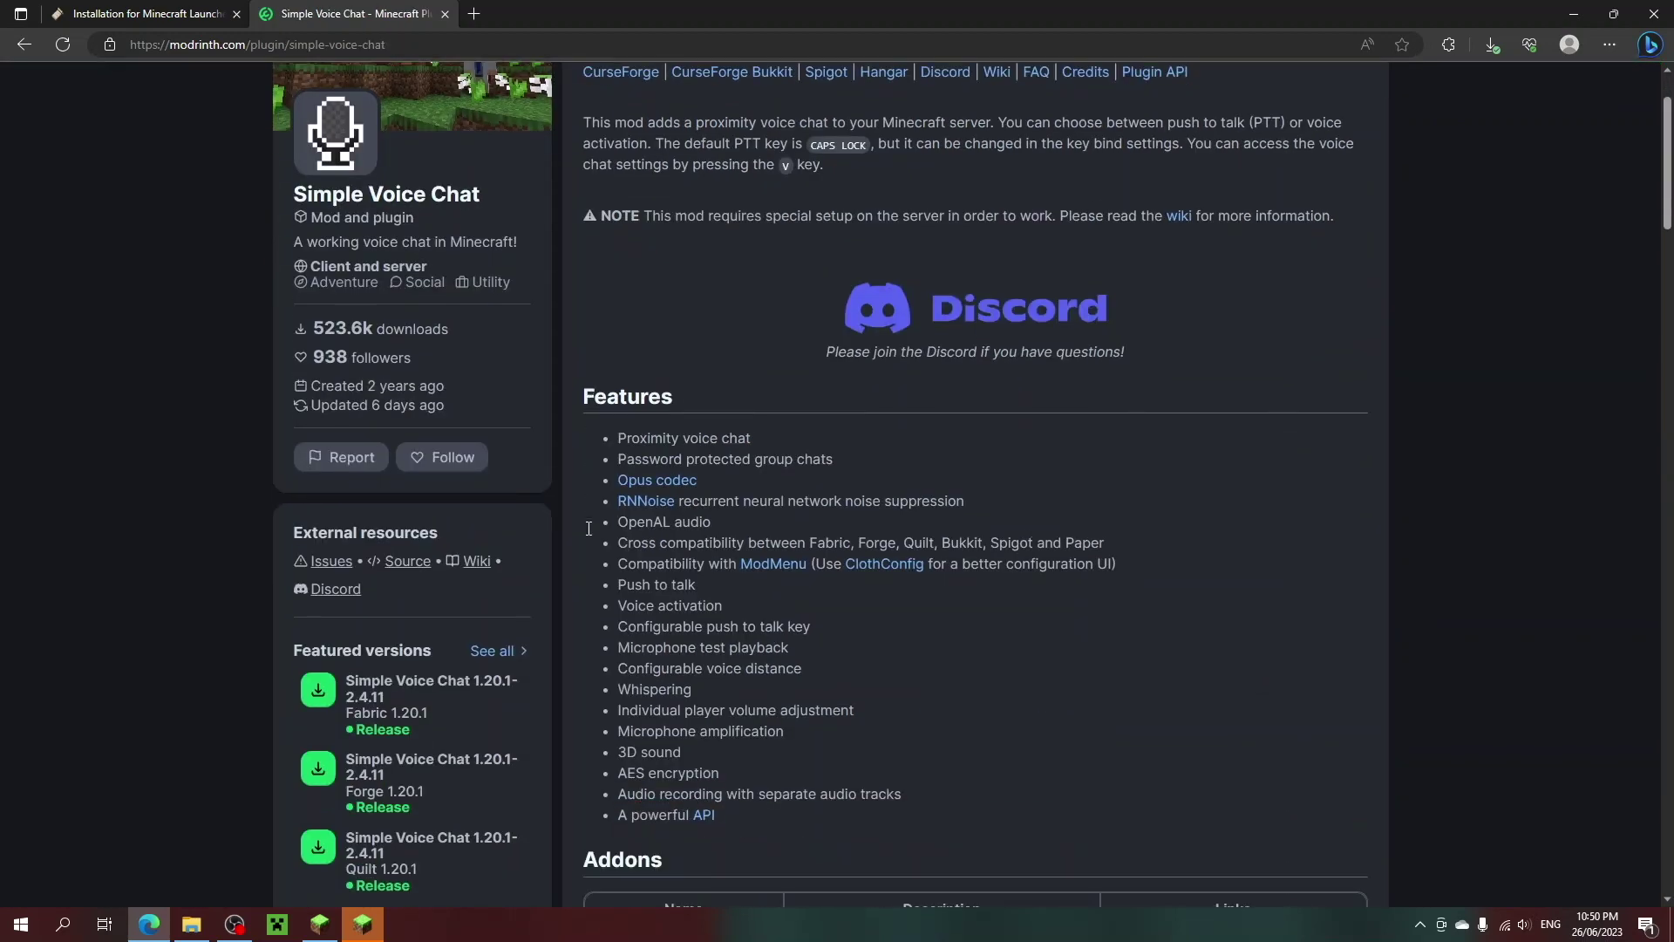
{"action": "left_click", "coordinate": [473, 695]}
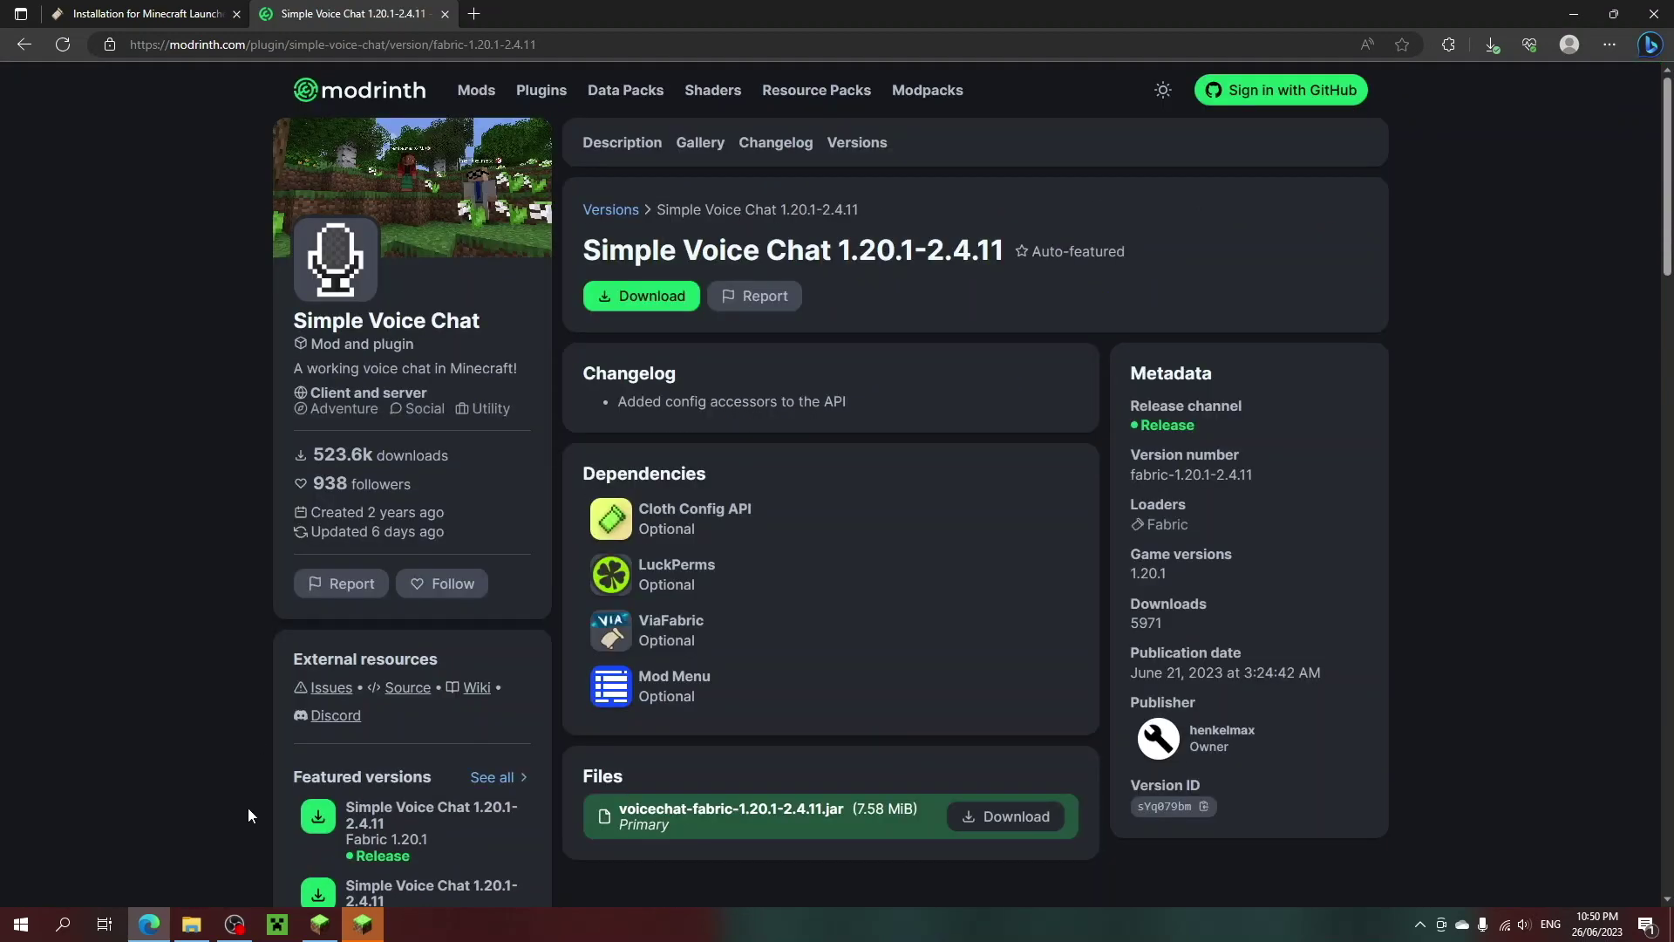
Switch to File Explorer and copy the six mod JAR files dated today from the Downloads folder.
{"action": "left_click", "coordinate": [192, 926]}
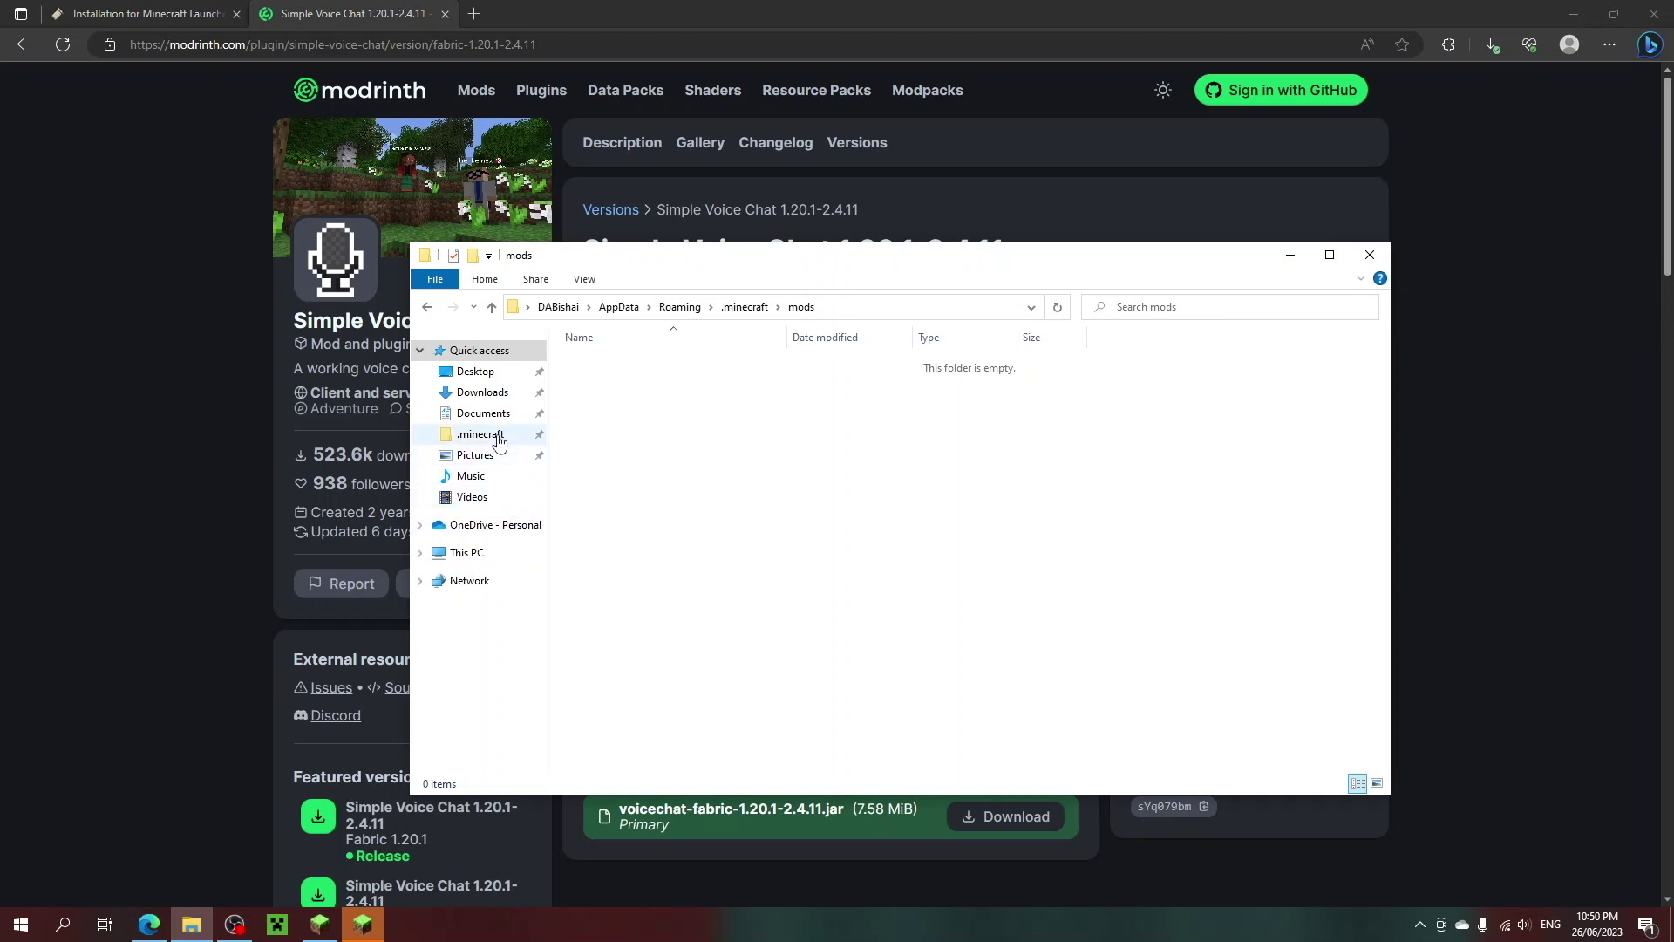
{"action": "left_click", "coordinate": [482, 392]}
{"action": "left_click_drag", "start_coordinate": [1142, 386], "coordinate": [949, 490]}
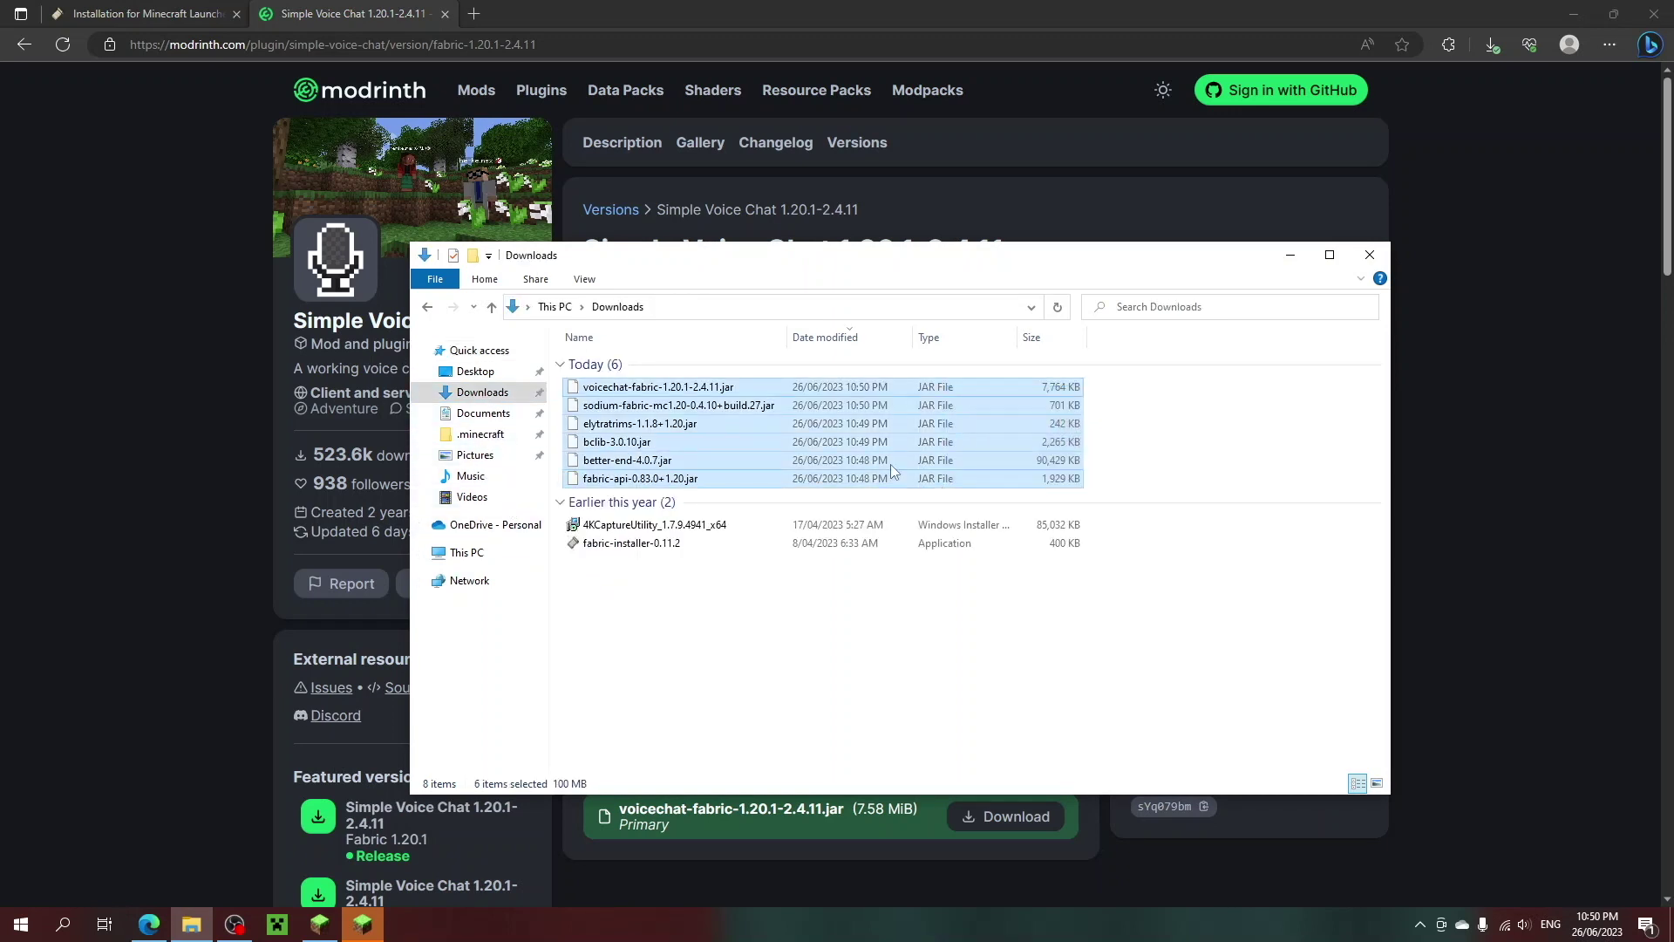
{"action": "right_click", "coordinate": [856, 443]}
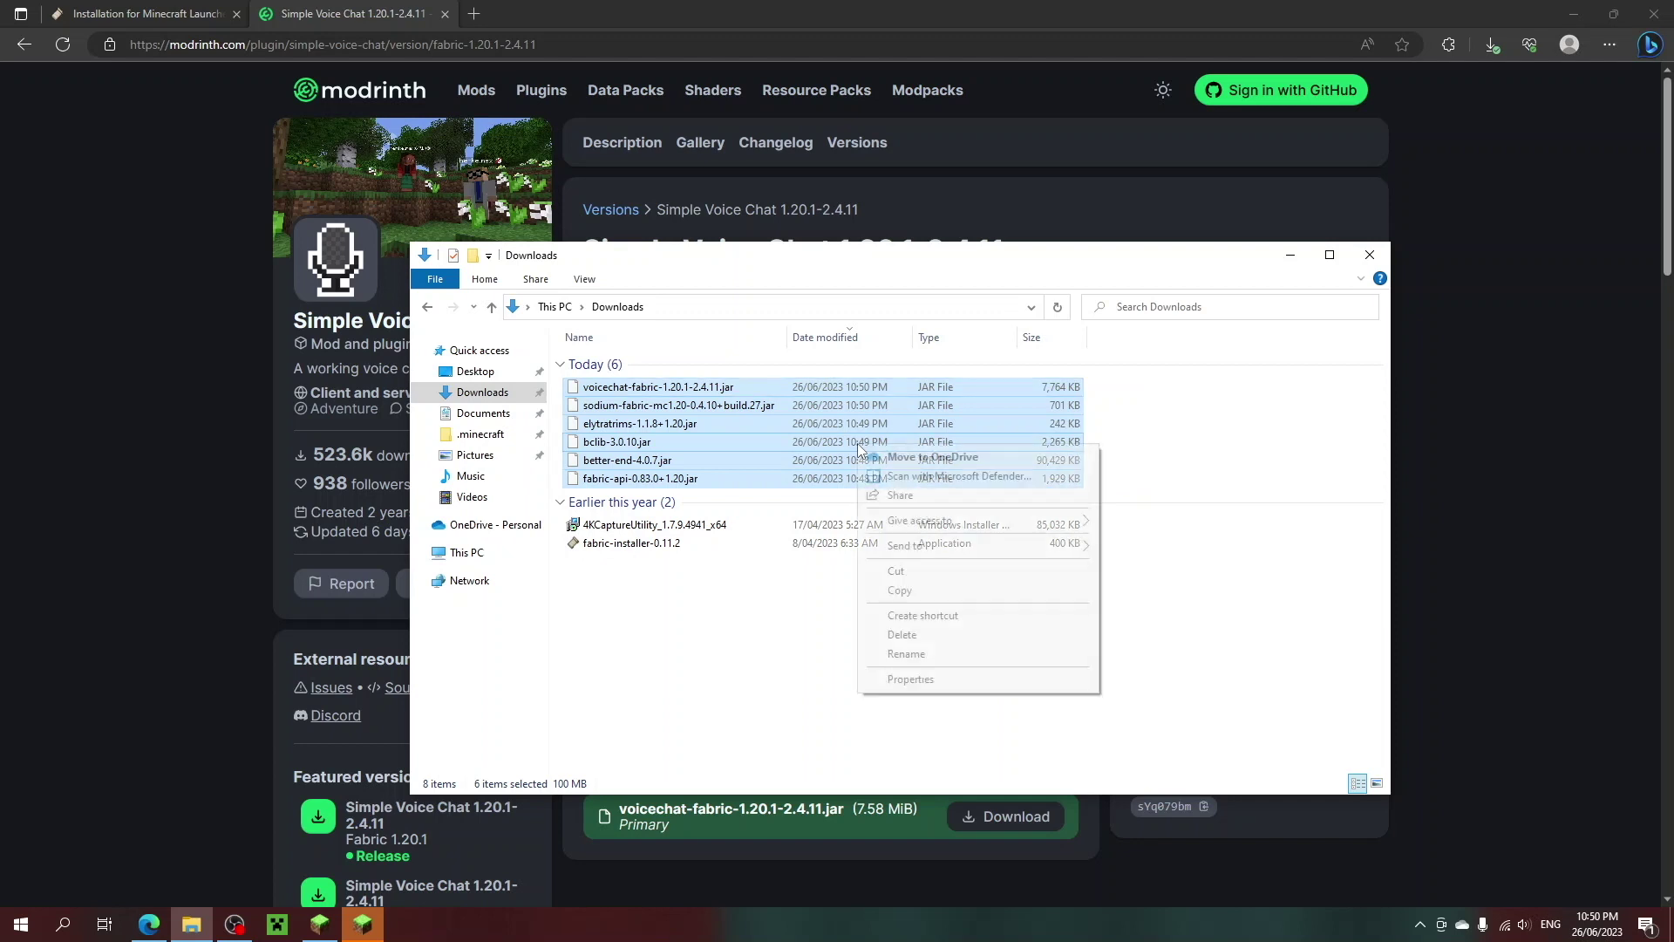
{"action": "left_click", "coordinate": [898, 591]}
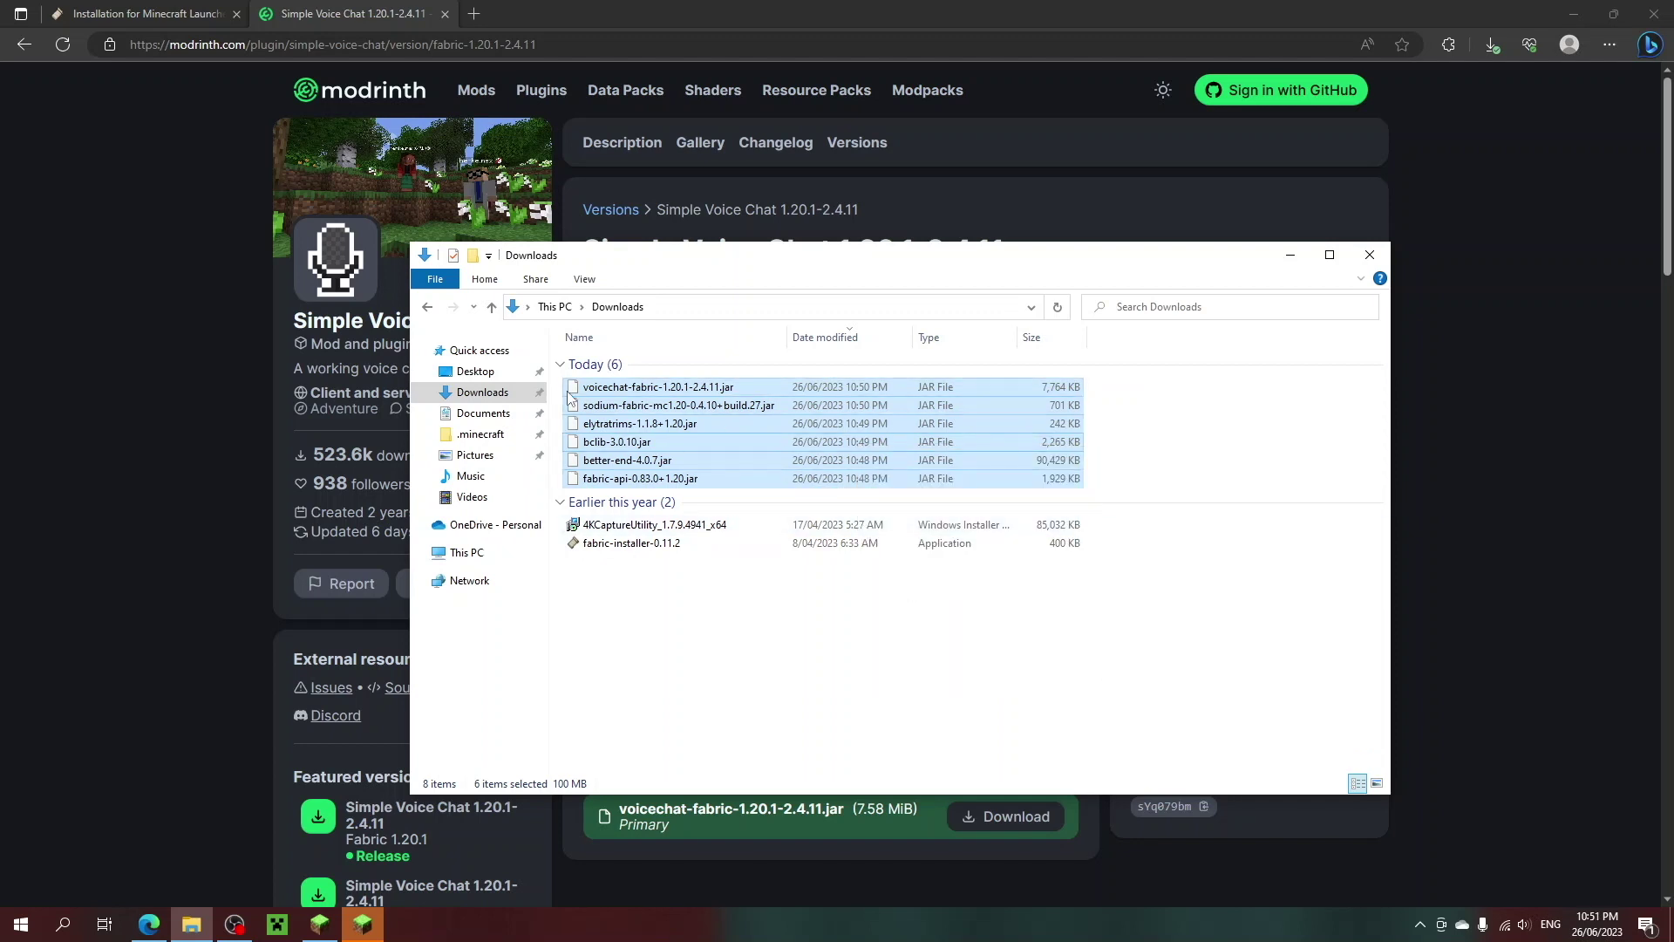
Paste the copied mod JAR files into the mods folder inside .minecraft.
{"action": "left_click", "coordinate": [489, 436]}
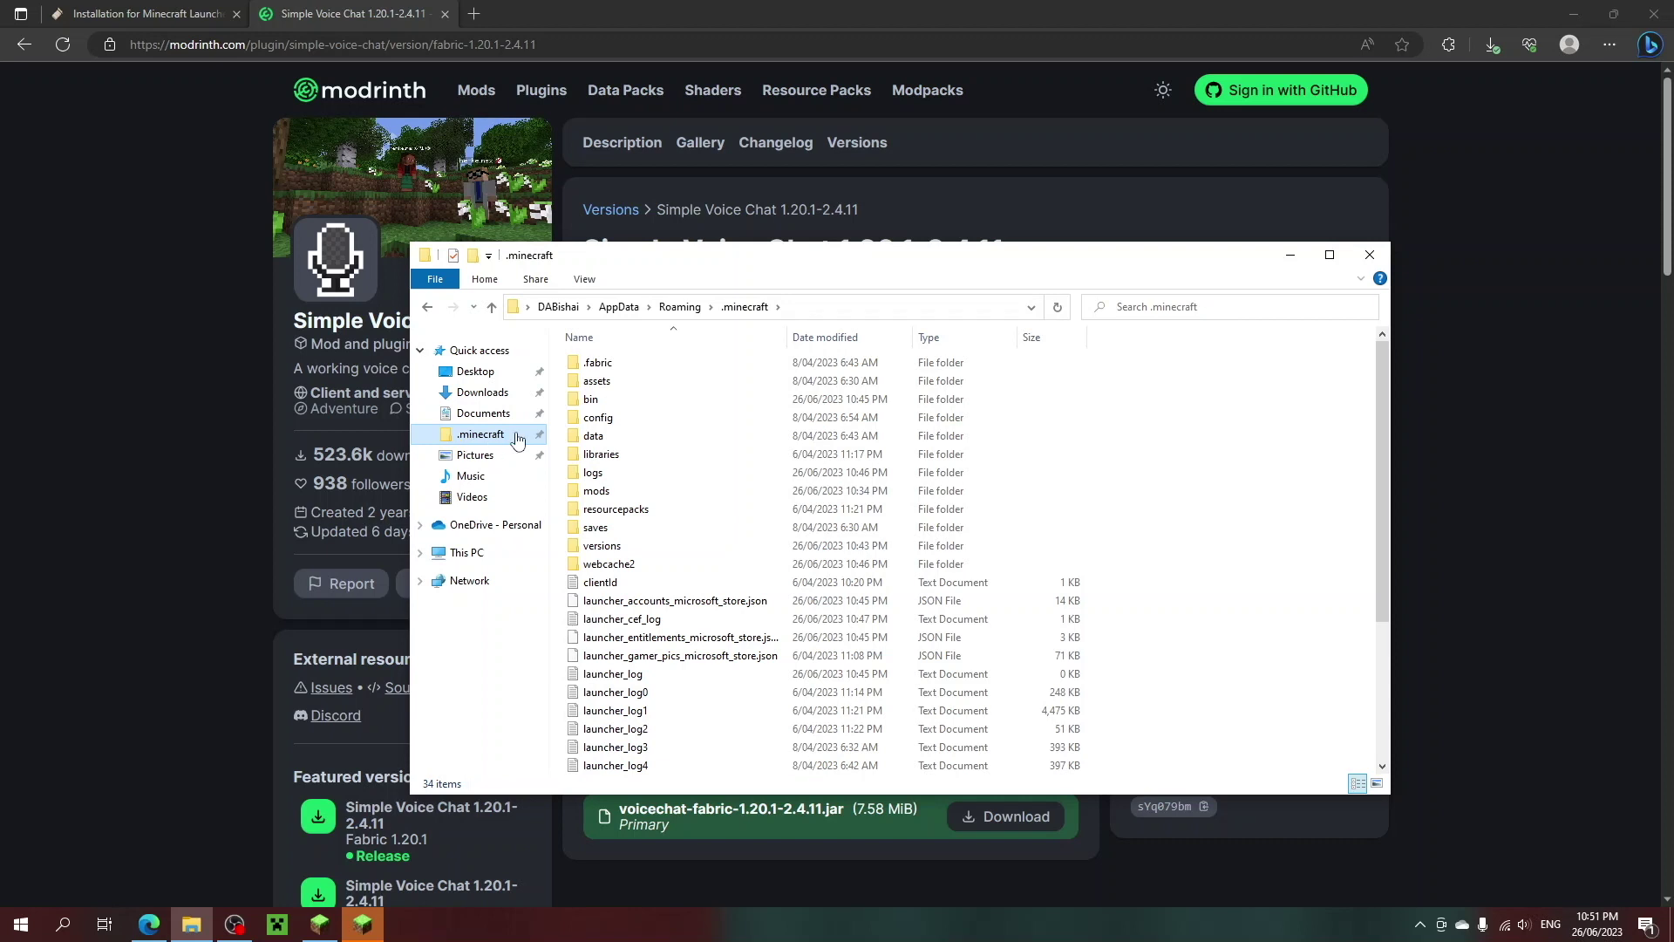
{"action": "double_click", "coordinate": [597, 493]}
{"action": "right_click", "coordinate": [604, 422]}
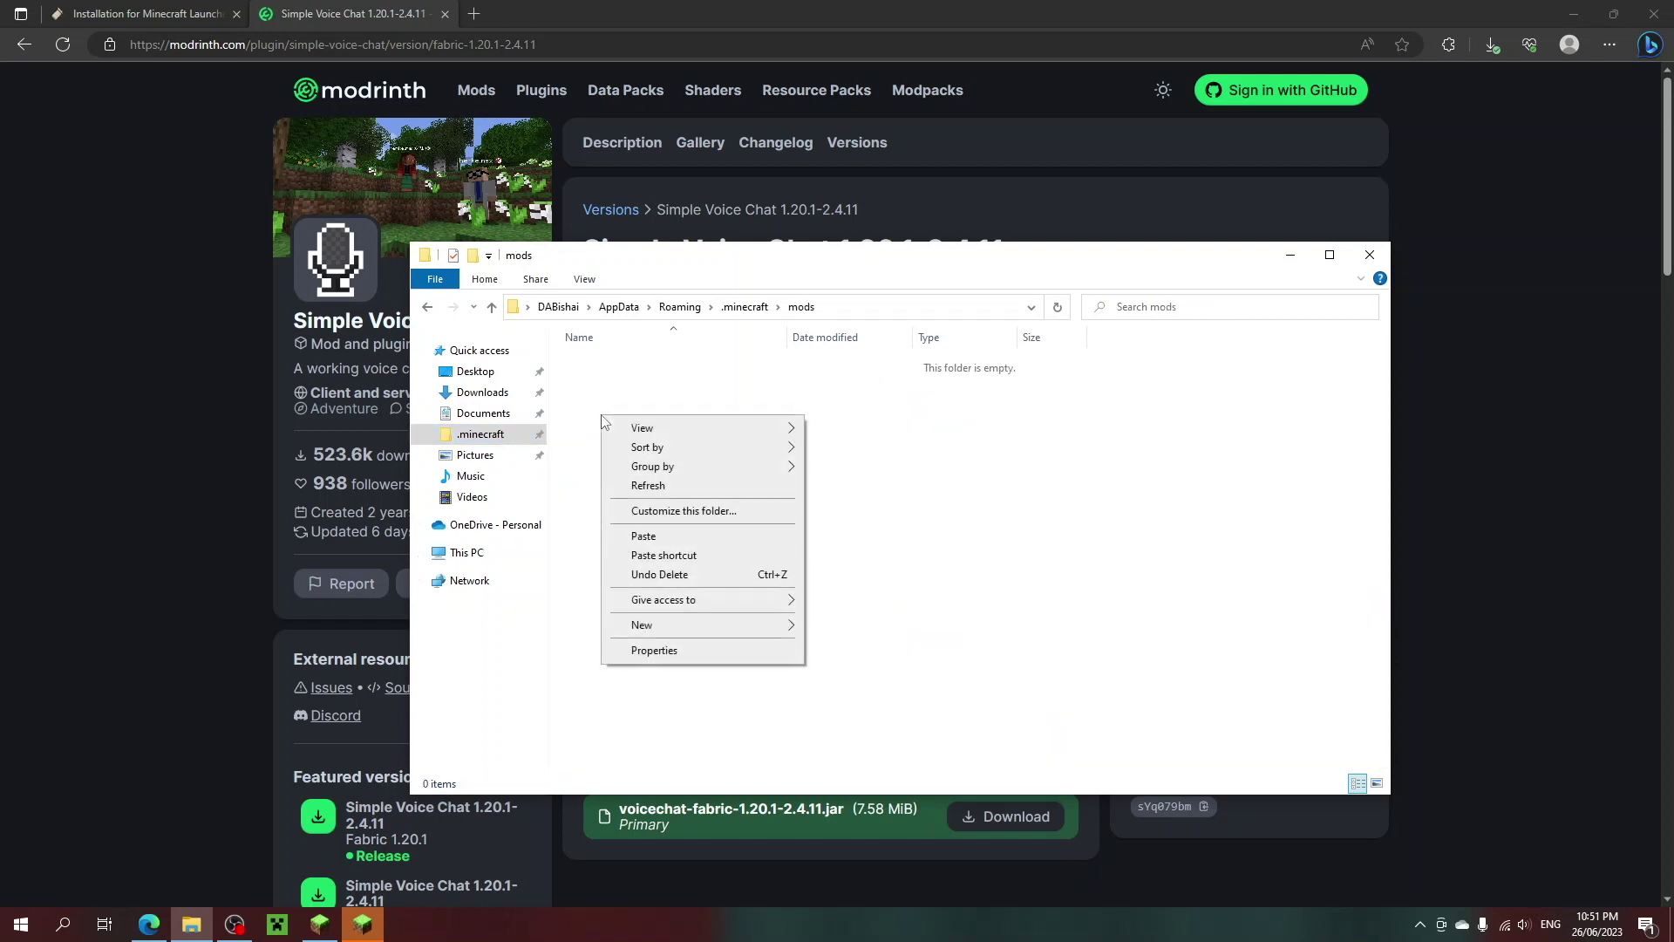
{"action": "left_click", "coordinate": [645, 535]}
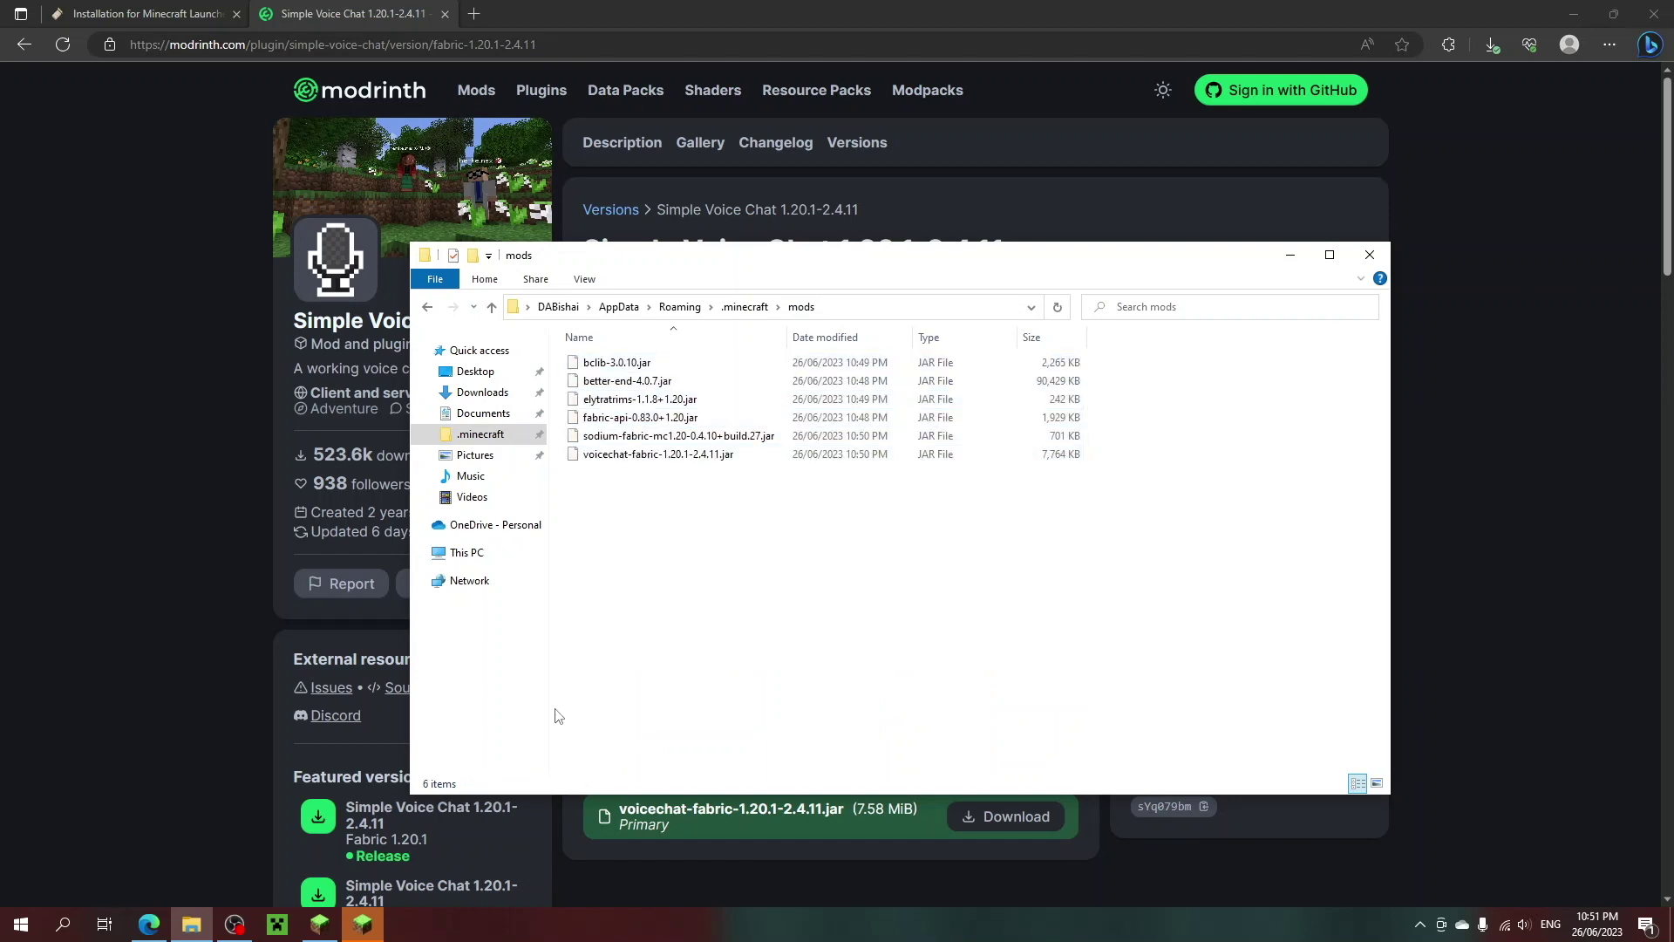
Switch to the running Minecraft 1.20 game windows and quit them.
{"action": "left_click", "coordinate": [375, 926]}
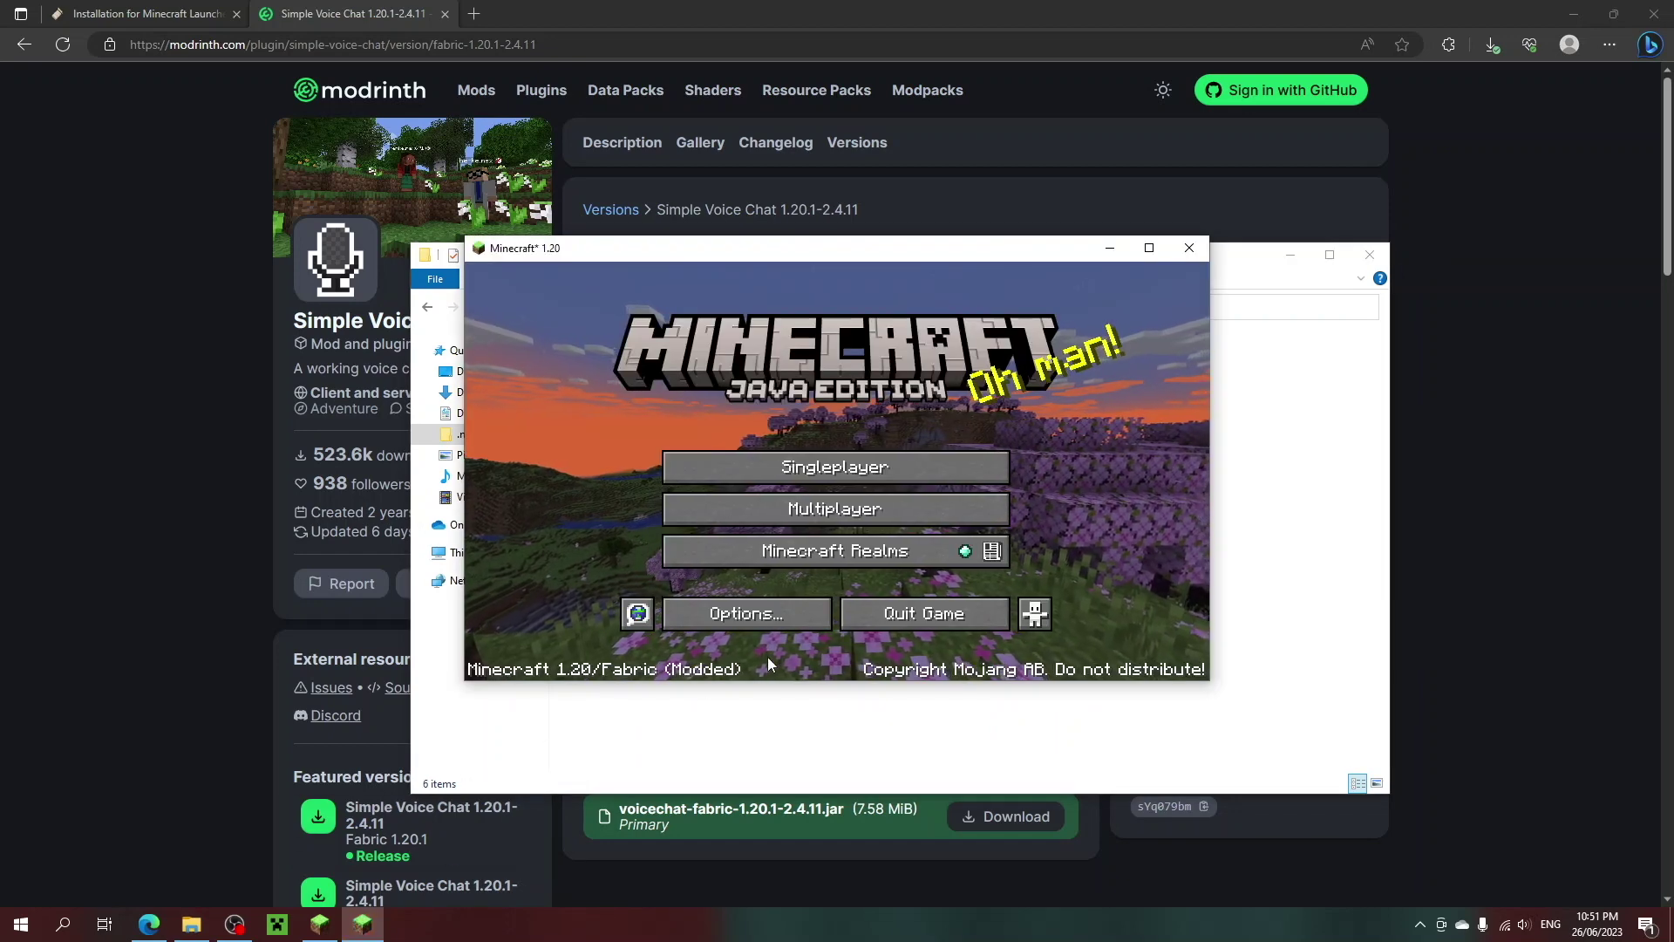
{"action": "left_click", "coordinate": [893, 615]}
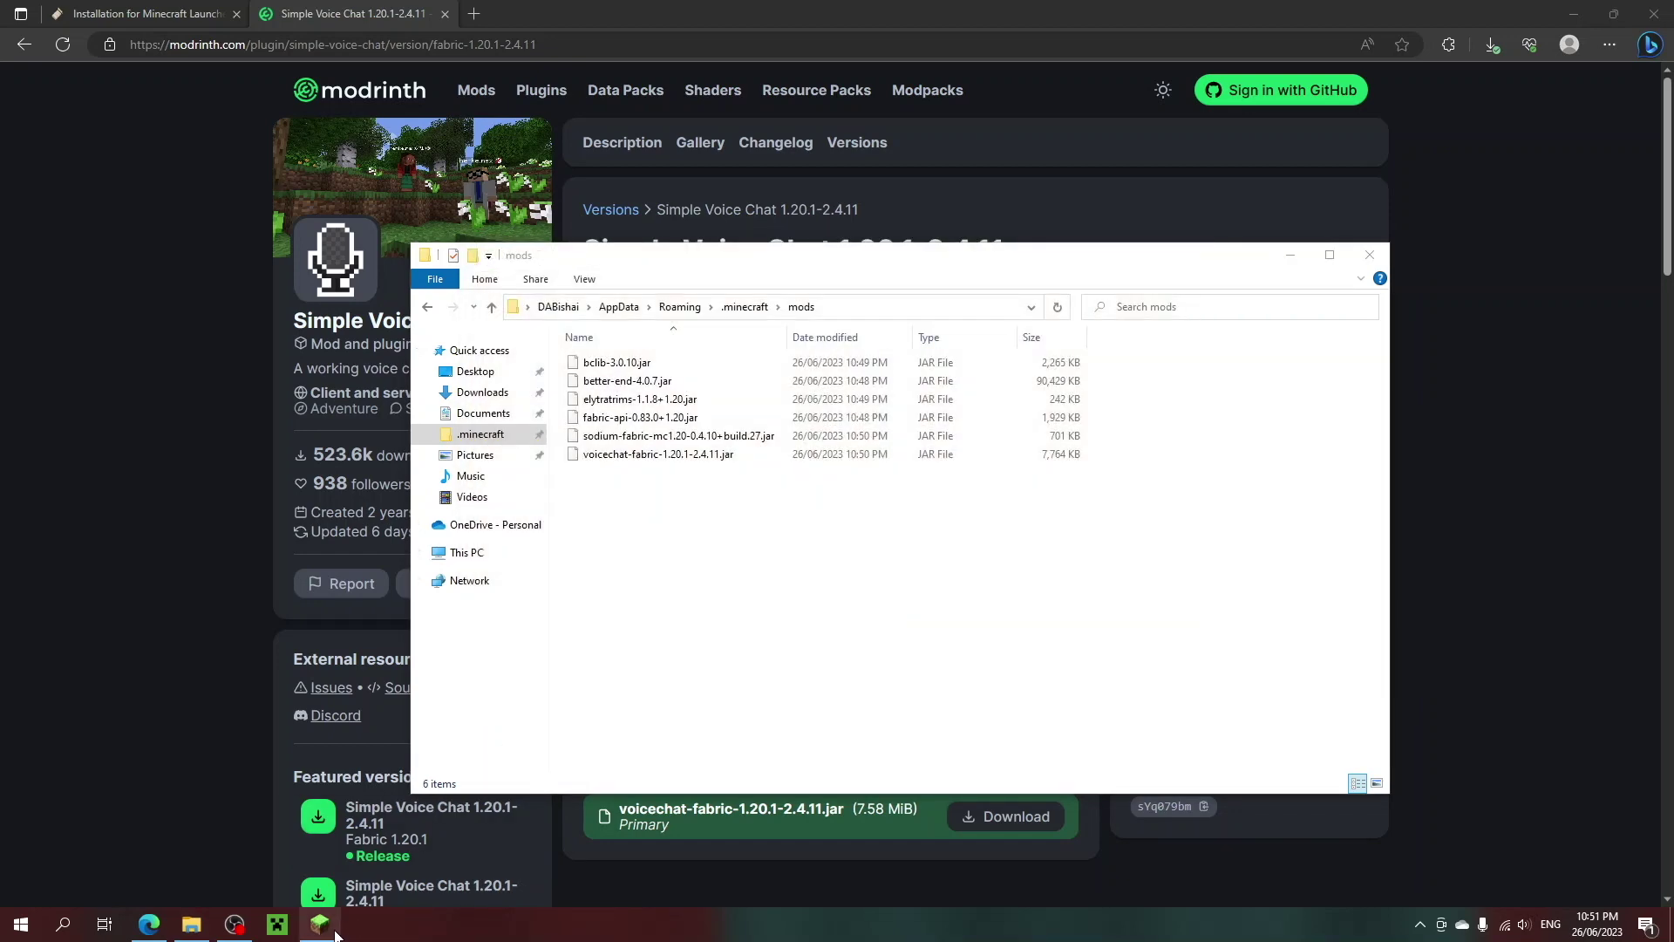
{"action": "left_click", "coordinate": [336, 934]}
{"action": "left_click", "coordinate": [951, 622]}
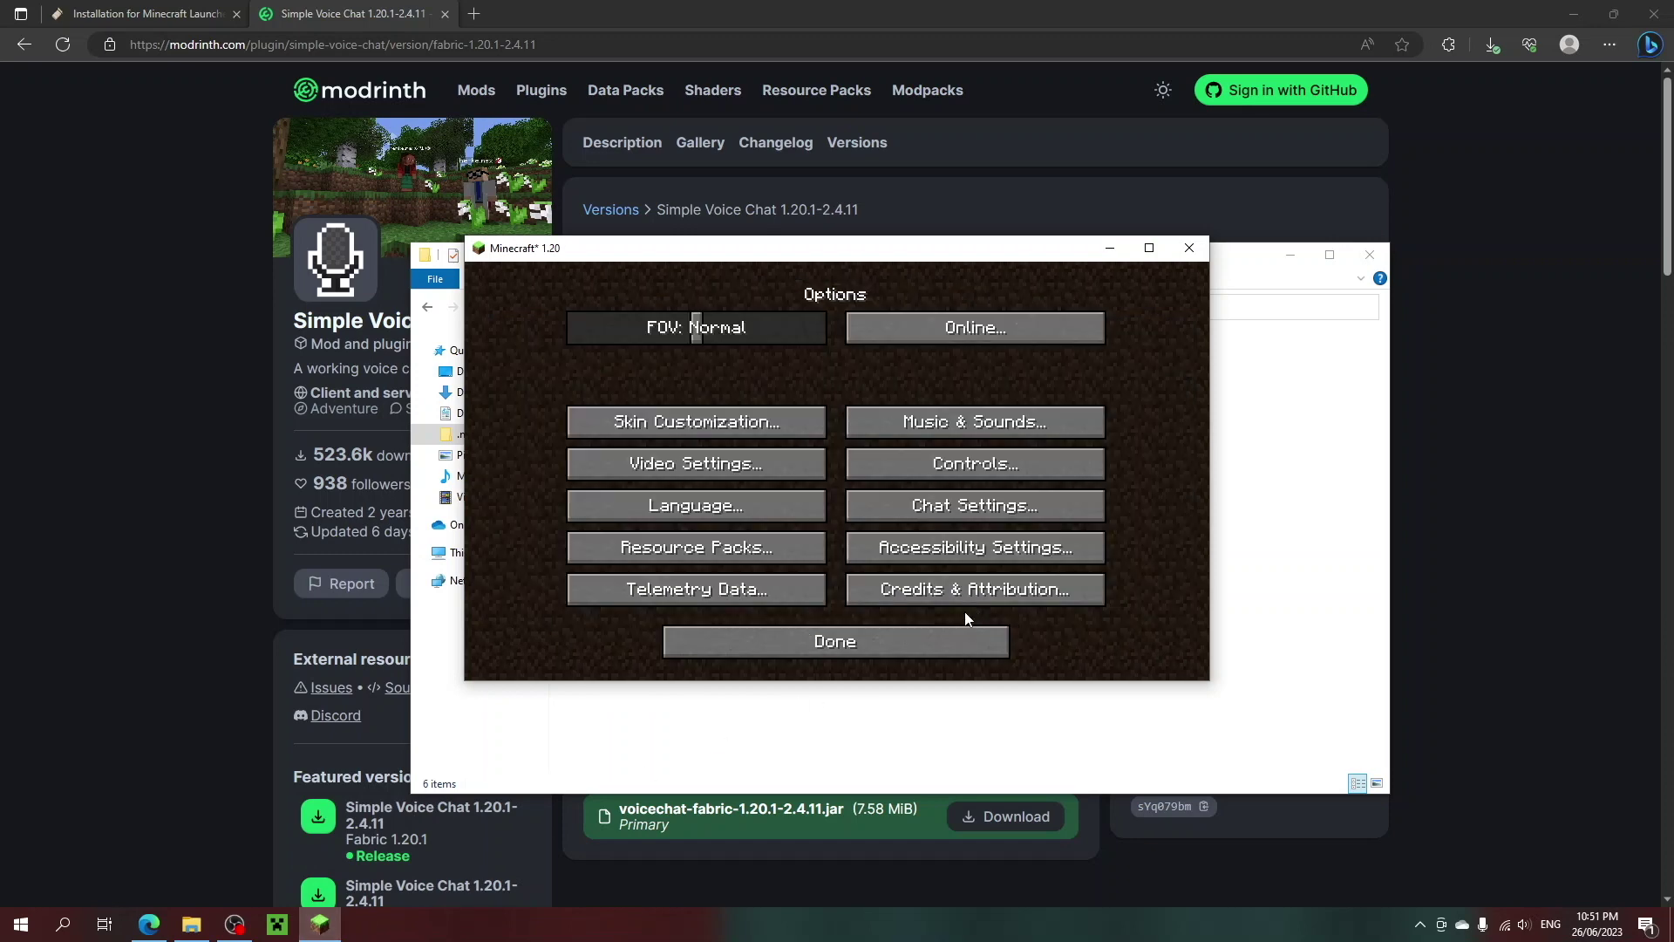
{"action": "left_click", "coordinate": [925, 633]}
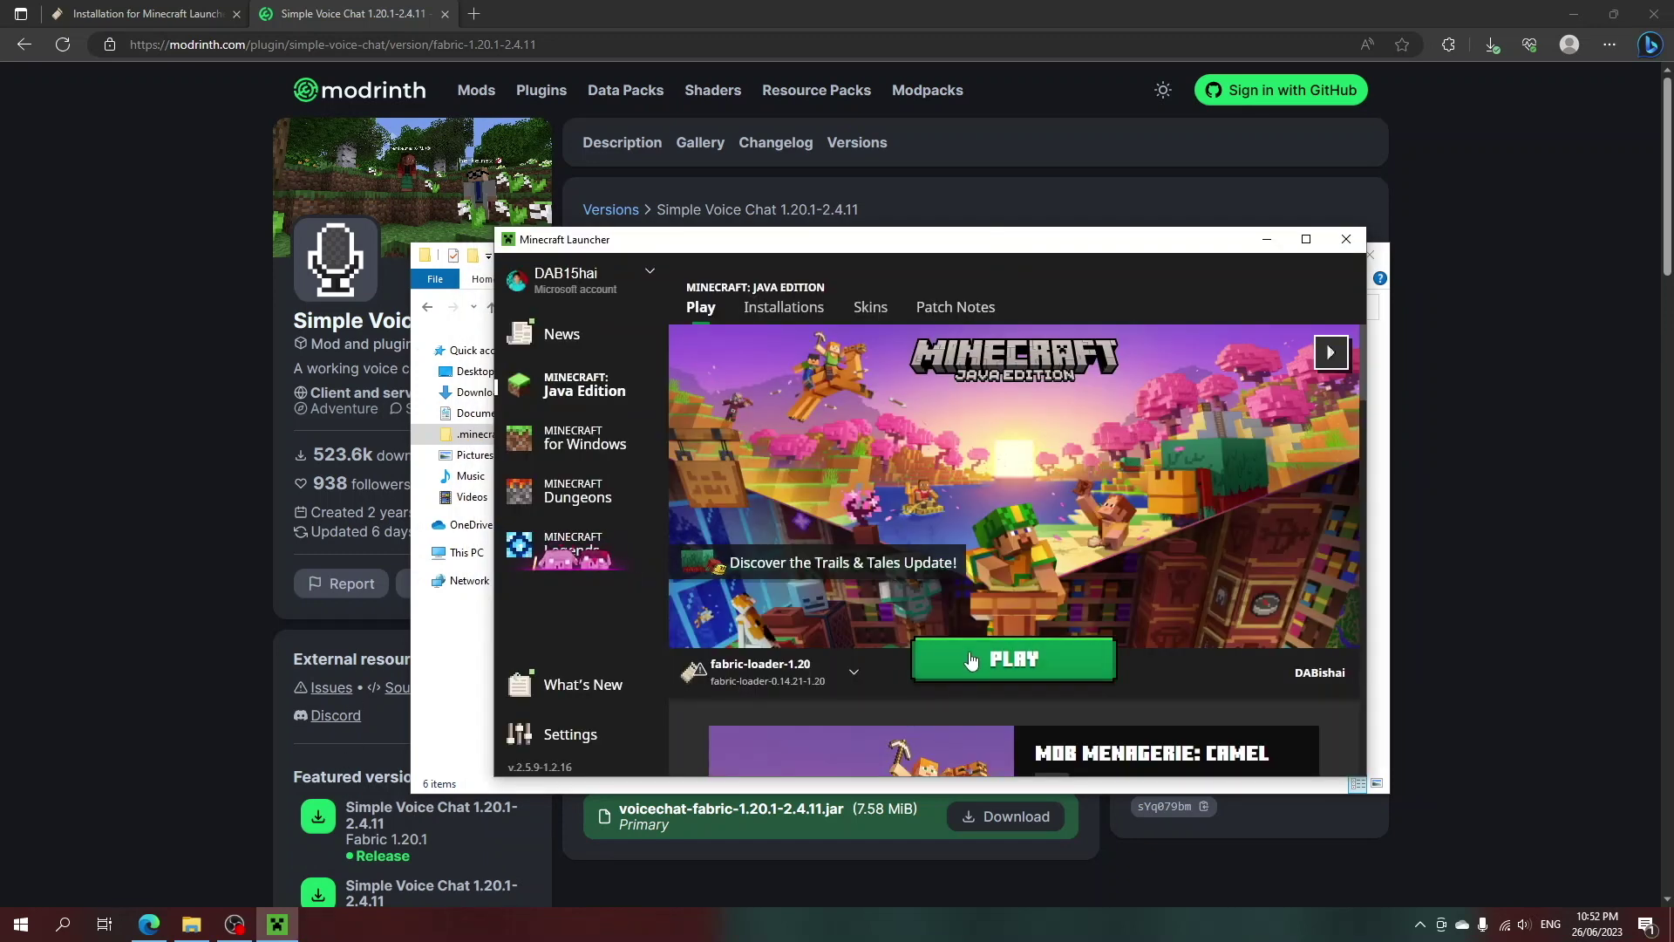
Launch fabric-loader-1.20 from the Minecraft Launcher and proceed through the BetterX welcome setup, keeping its preselected options.
{"action": "left_click", "coordinate": [972, 660]}
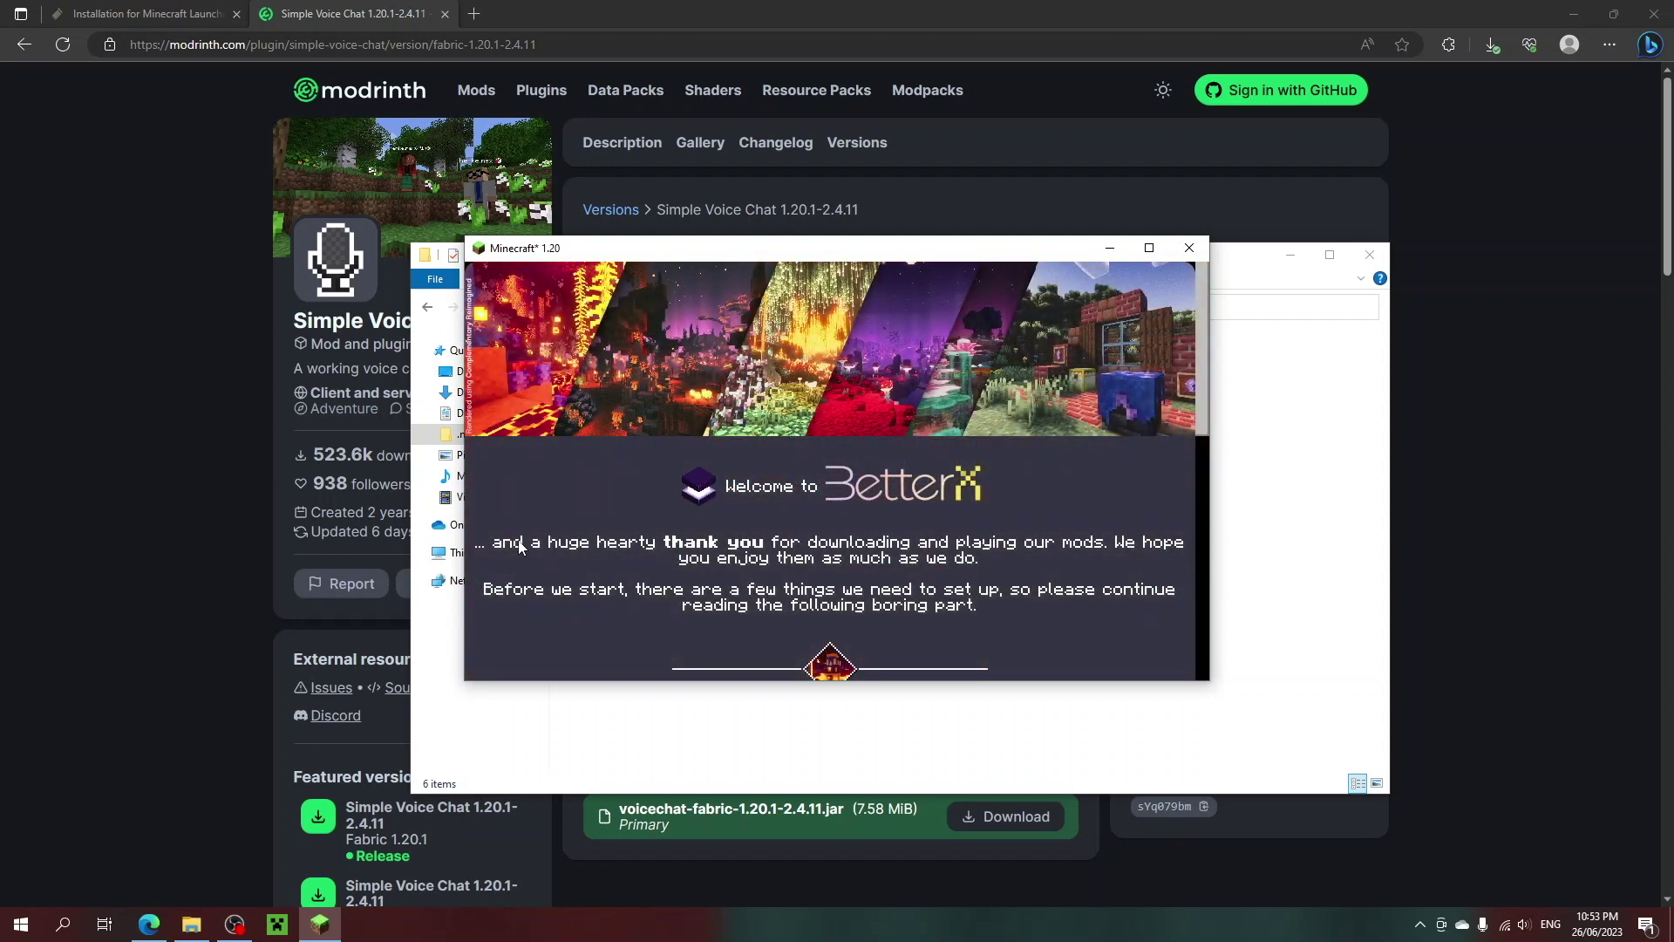
{"action": "scroll", "coordinate": [987, 570], "scroll_direction": "down", "scroll_amount": 10}
{"action": "scroll", "coordinate": [784, 601], "scroll_direction": "down", "scroll_amount": 5}
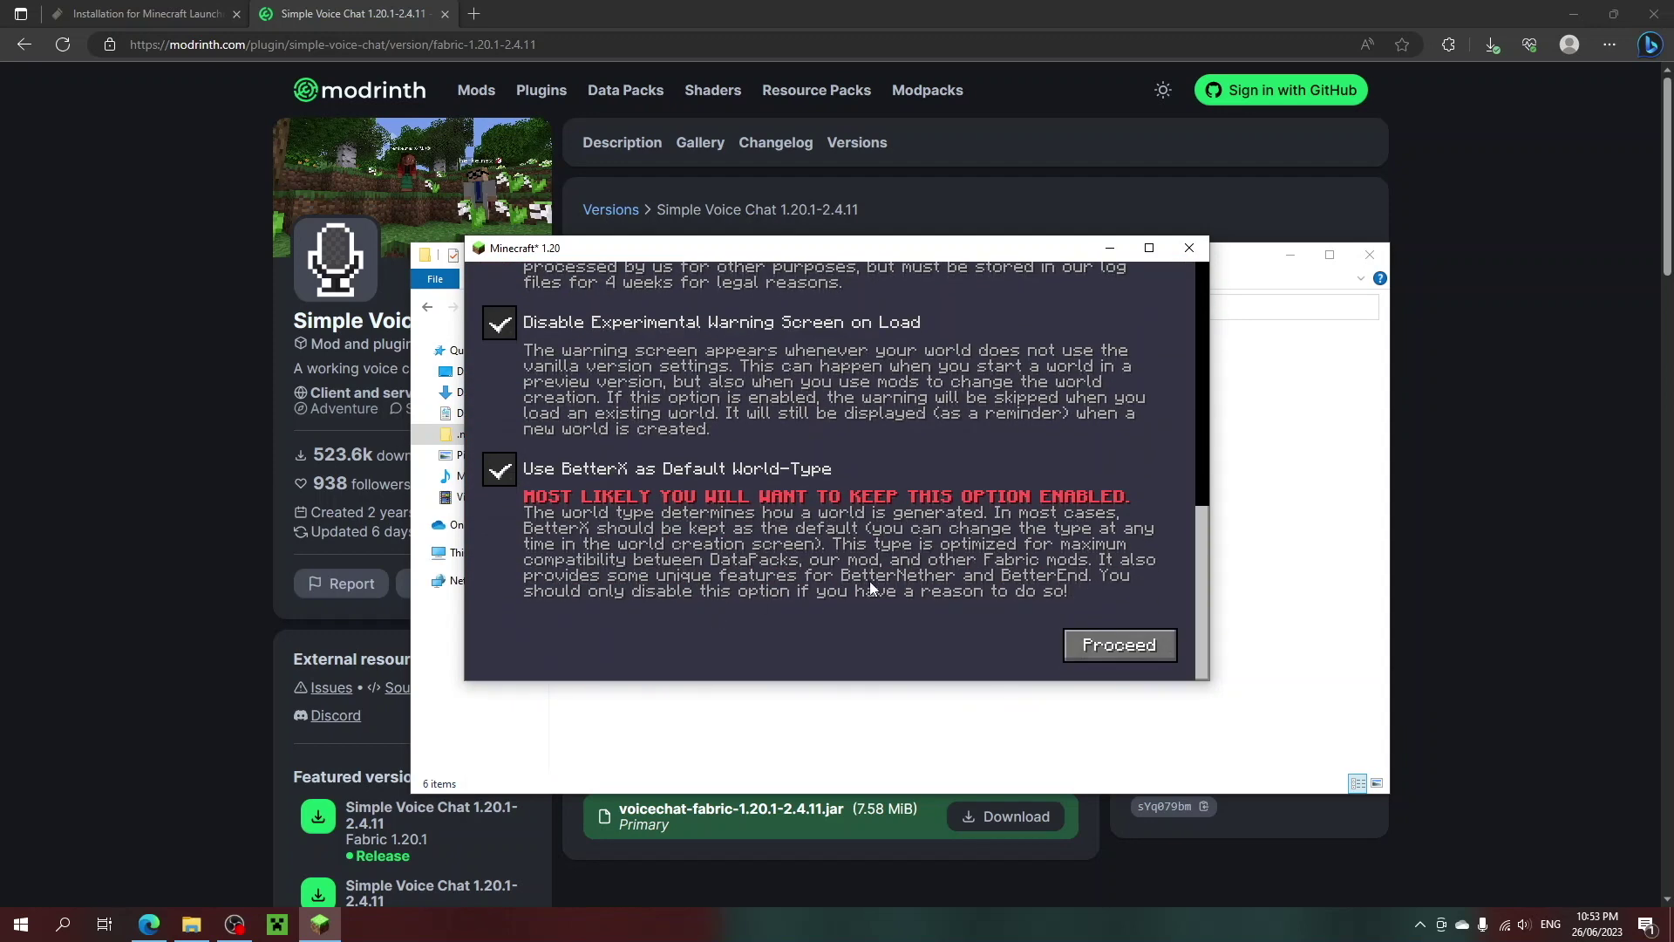
{"action": "left_click", "coordinate": [1102, 646]}
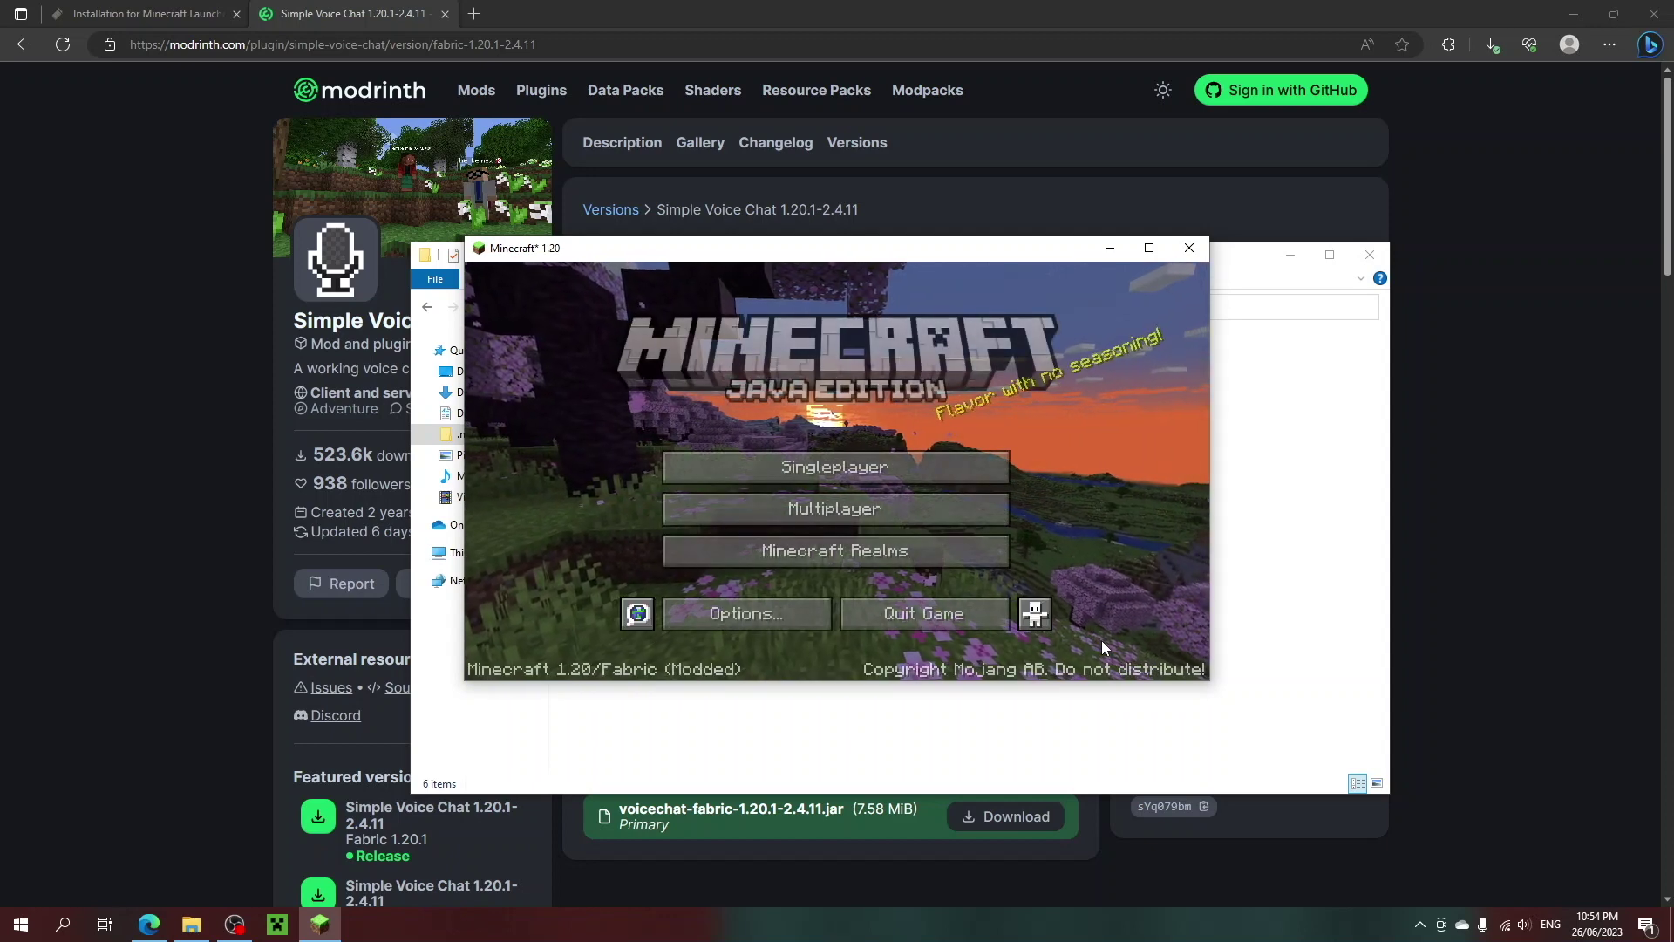